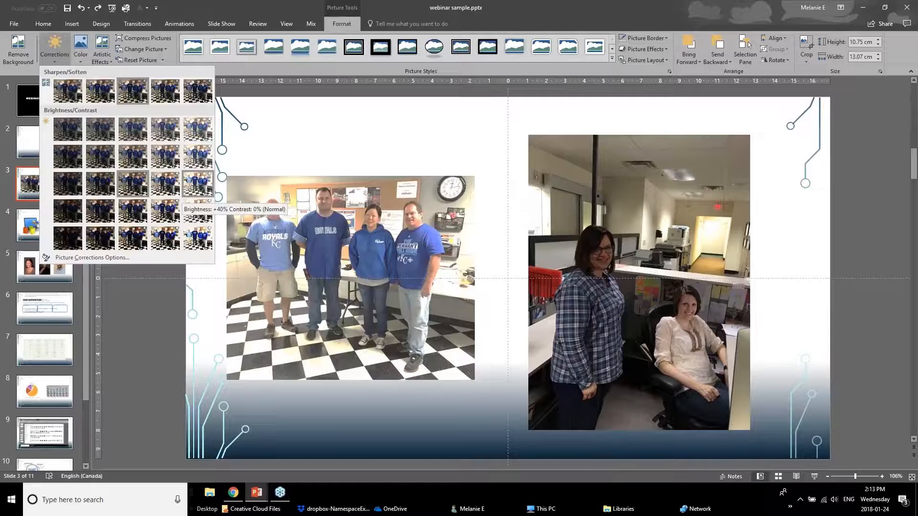
Correct the group photo on slide 3 to brightness +40% and contrast 0%, and set its colour saturation to 33%
click(198, 186)
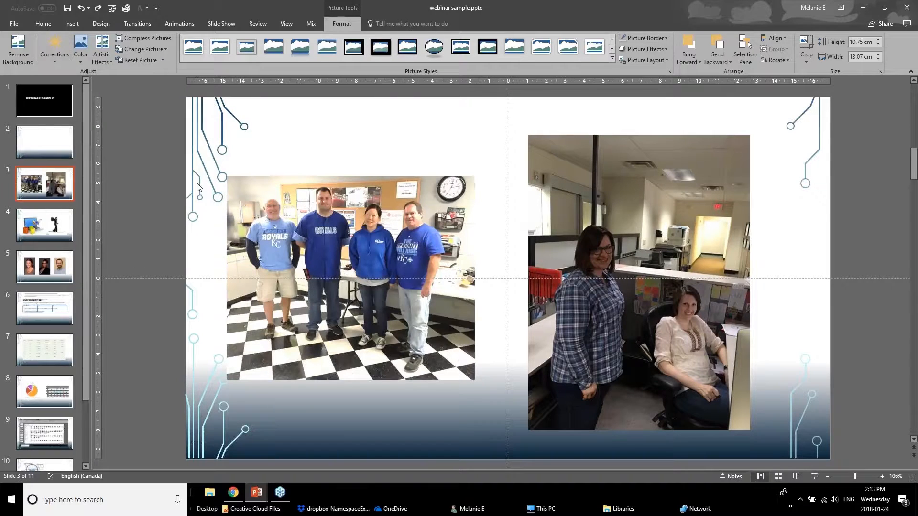
click(215, 317)
click(357, 294)
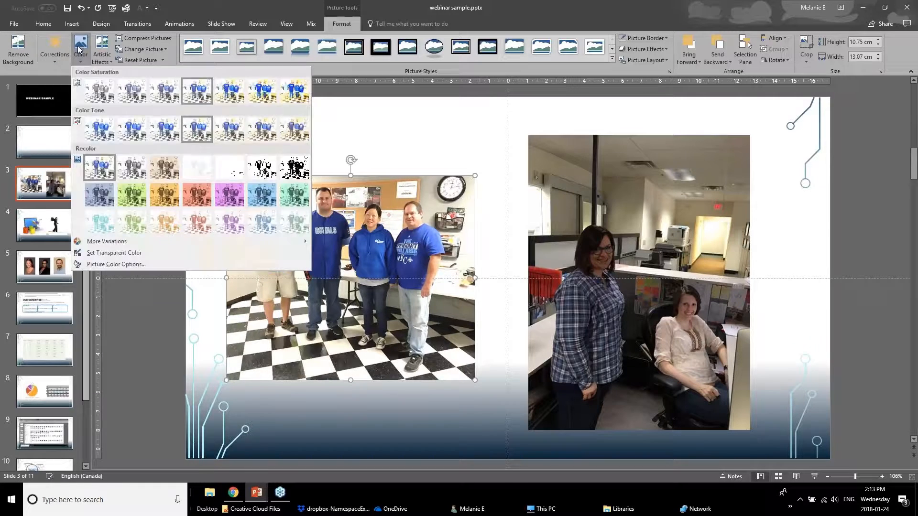
click(79, 52)
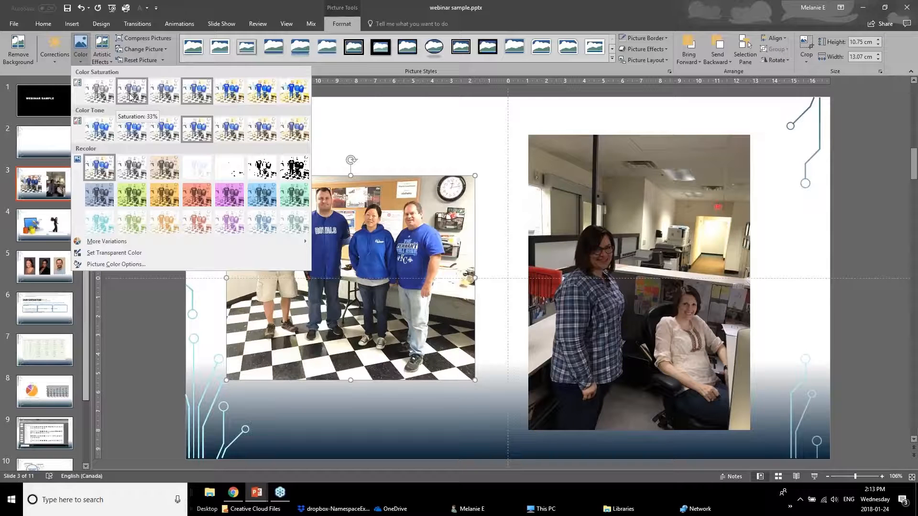
key(Escape)
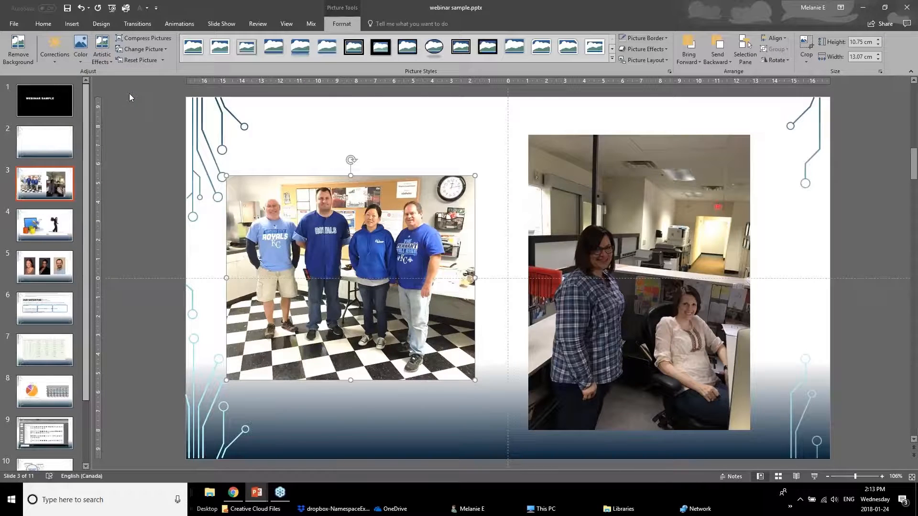
click(154, 340)
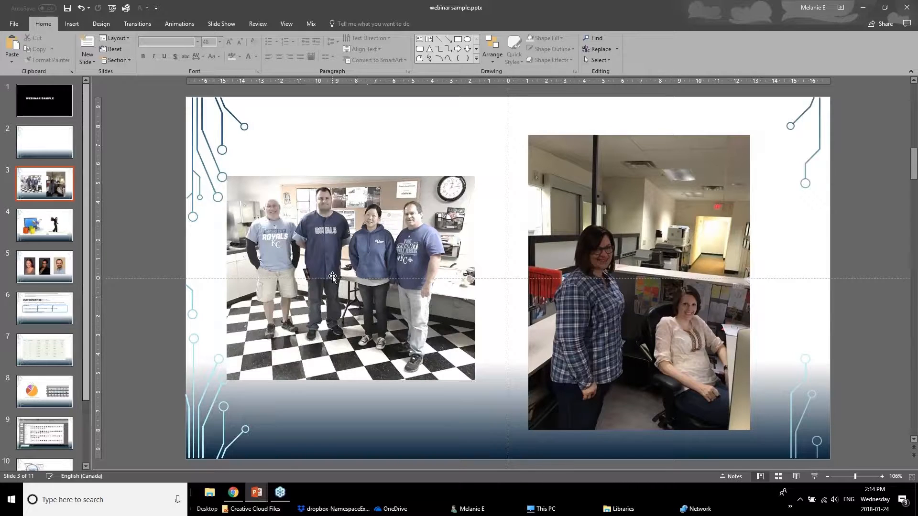
Correct the photo of the two women in the office to brightness +40% and contrast 0%
click(646, 270)
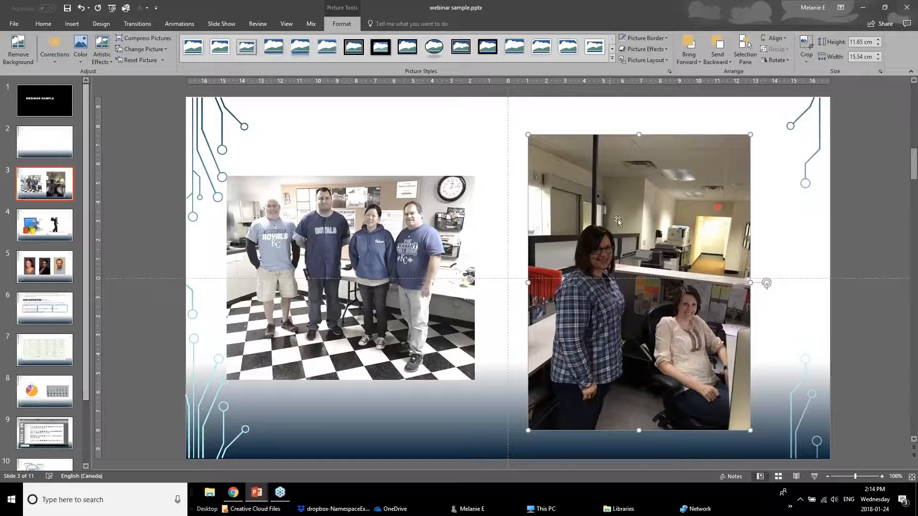
click(44, 58)
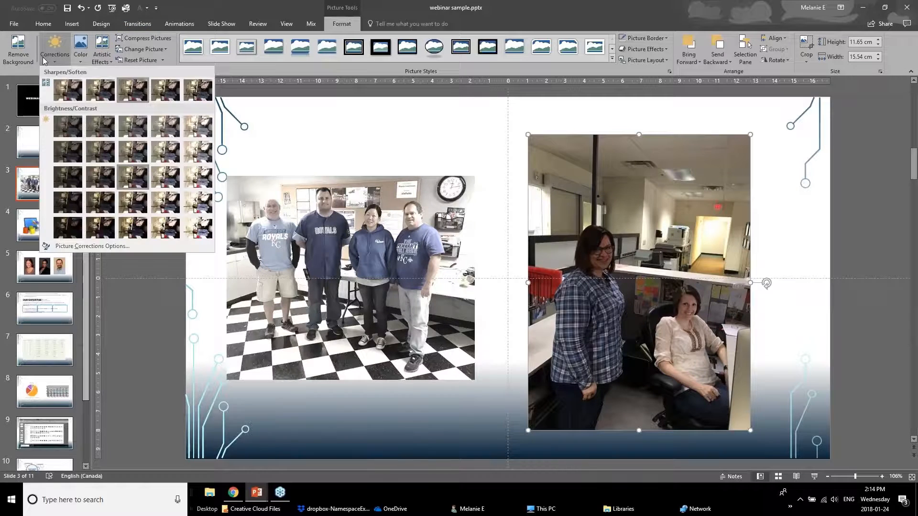
click(194, 178)
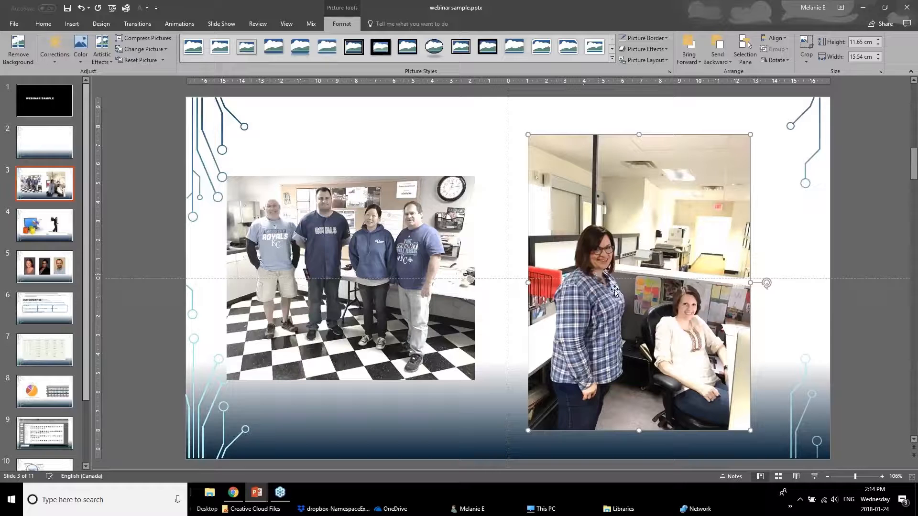
Crop the office photo's ceiling, lower part and left edge away so the frame closes in on the two women
click(807, 47)
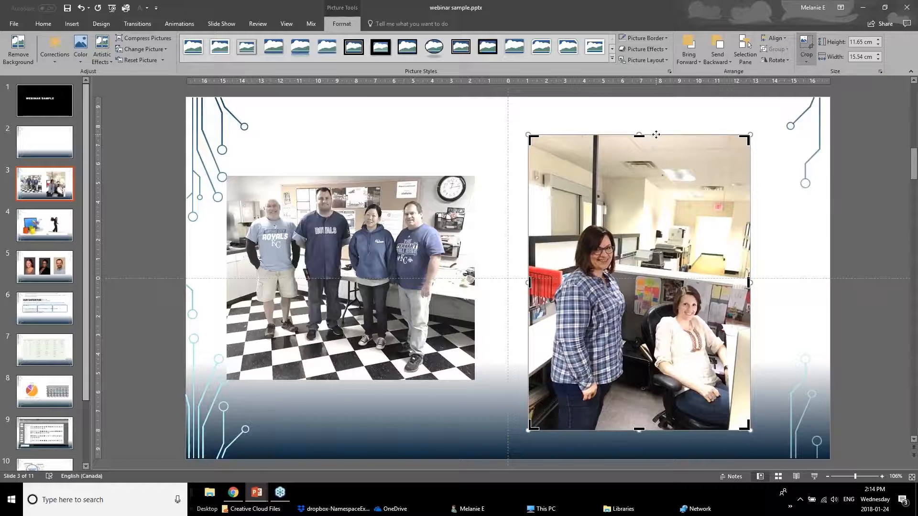
drag(640, 136, 647, 222)
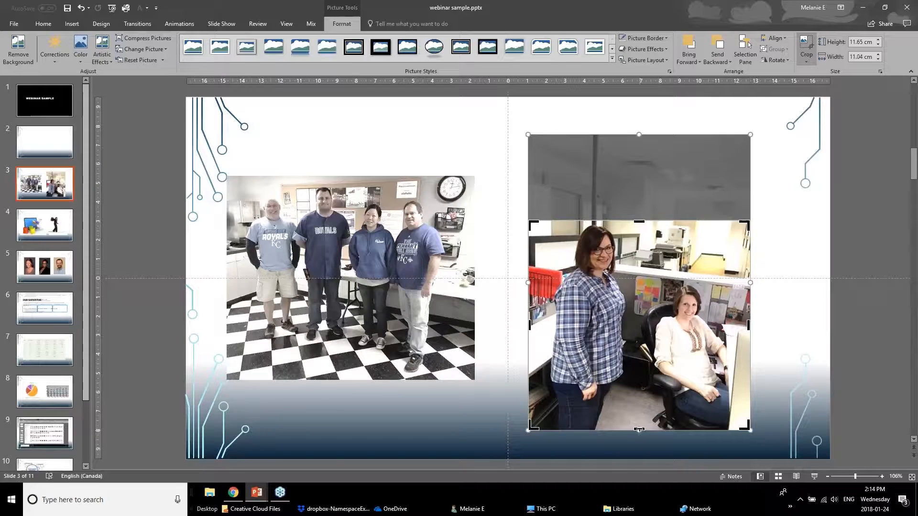
drag(639, 429, 640, 371)
drag(533, 291, 561, 291)
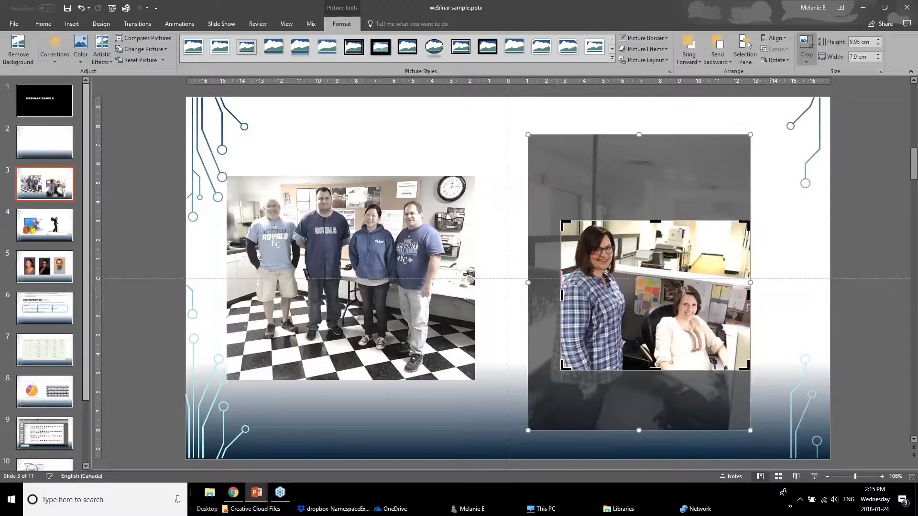
mouse_move(751, 281)
mouse_down()
mouse_move(736, 293)
mouse_move(755, 294)
mouse_up()
click(853, 324)
Enlarge the cropped office photo to about 11.37 by 9.03 cm and position it in the slide's right half
drag(709, 332, 678, 263)
drag(720, 303, 747, 324)
drag(702, 263, 717, 296)
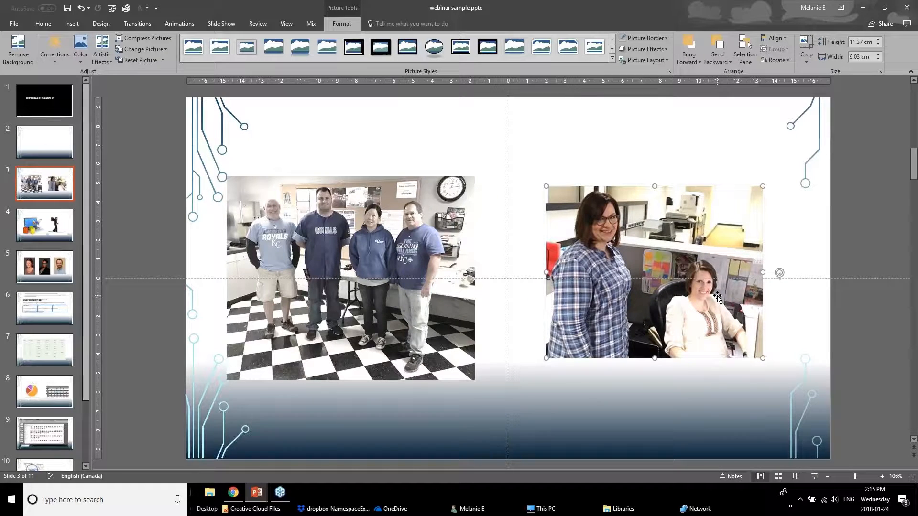
Crop the lower half off the group photo to a height of about 5.38 cm and move the photo slightly down
click(349, 236)
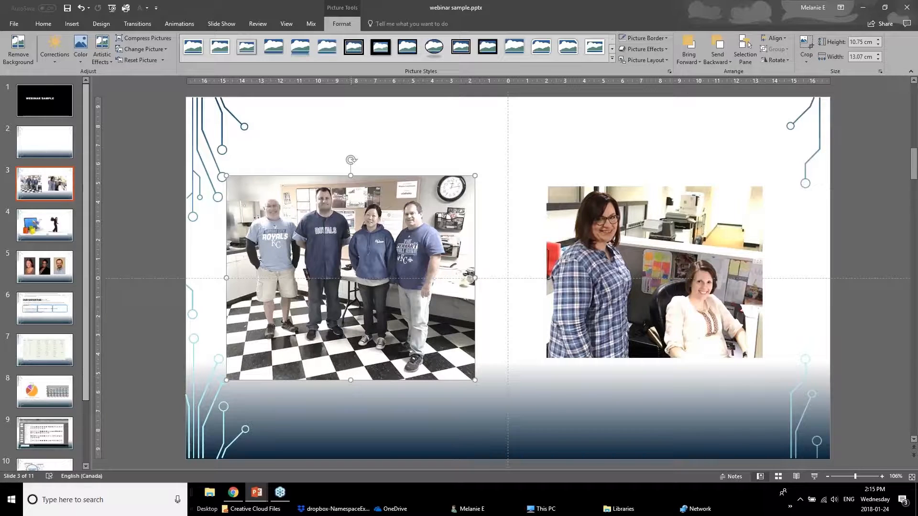
click(806, 48)
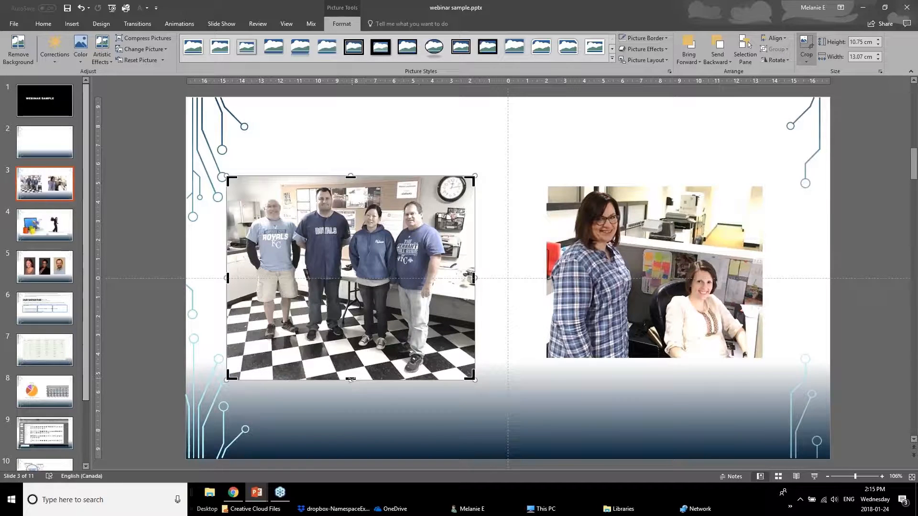
drag(351, 377, 351, 278)
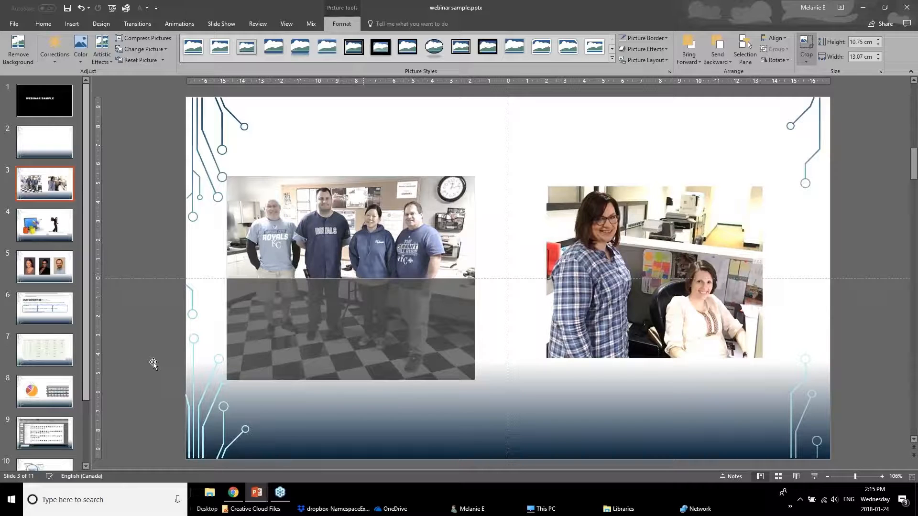
click(140, 362)
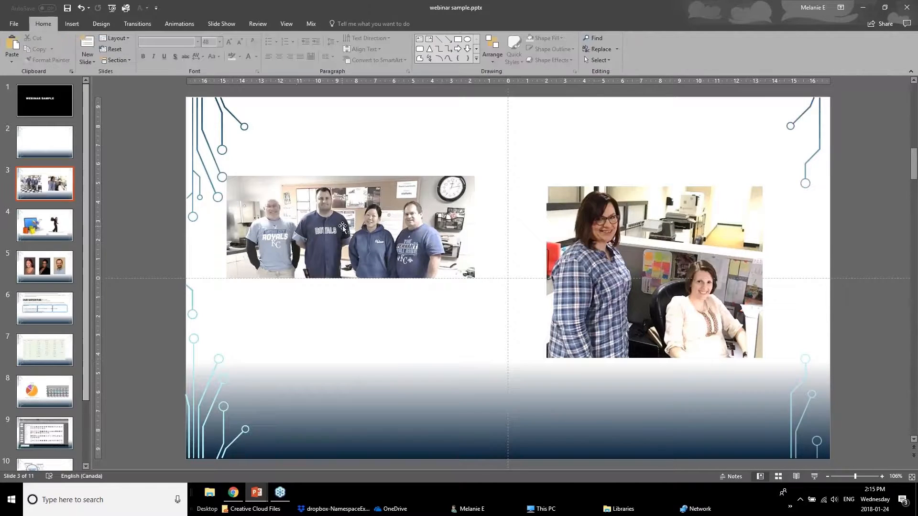
drag(343, 228, 347, 259)
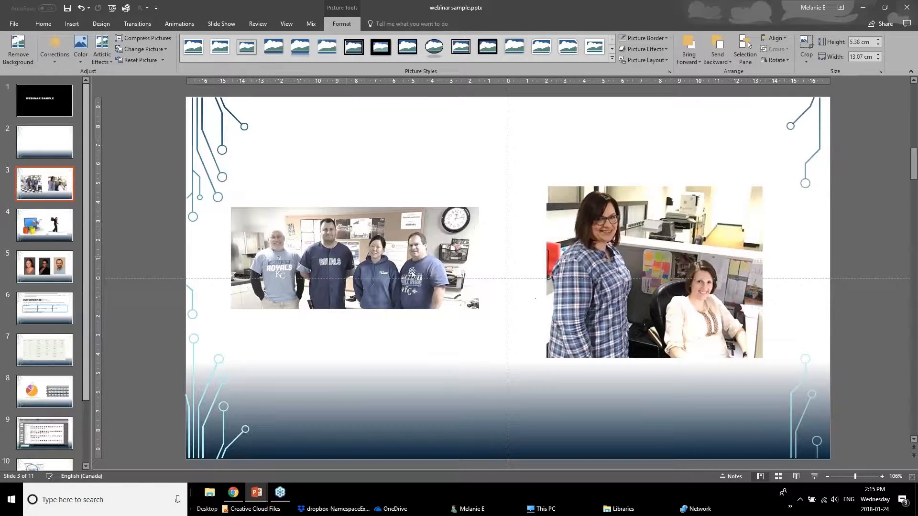
click(362, 273)
Set the office photo's colour saturation to 33% to match the muted group photo
click(658, 254)
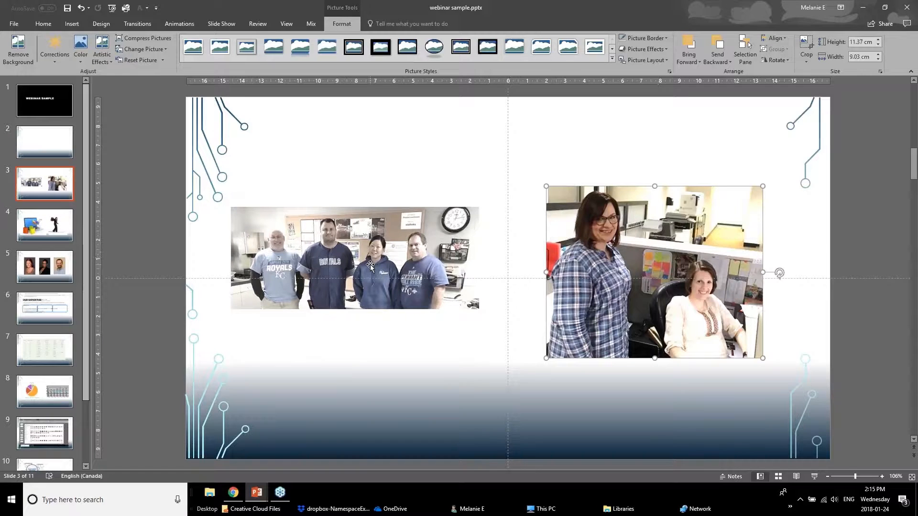
click(81, 45)
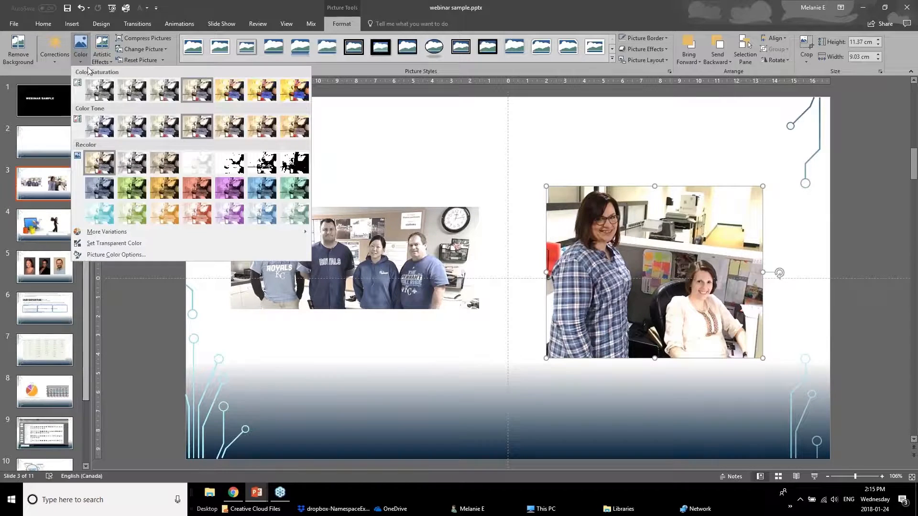
click(123, 94)
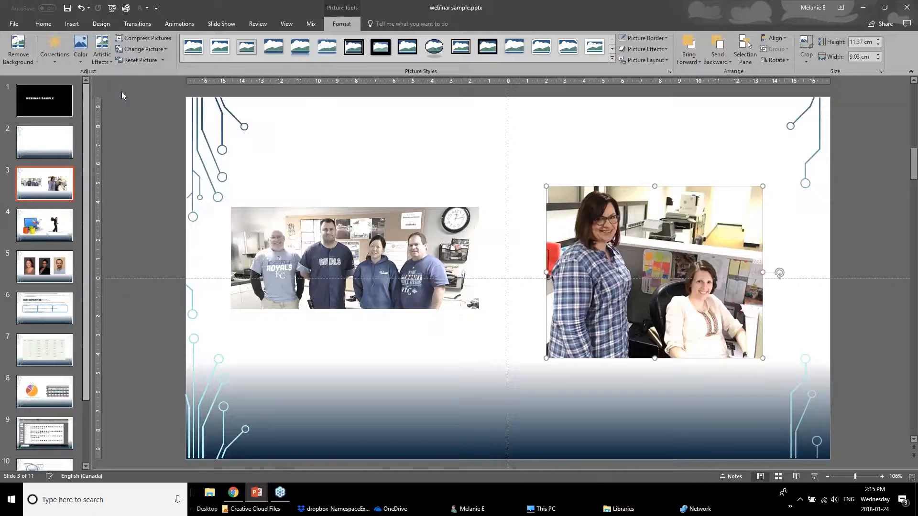
click(454, 338)
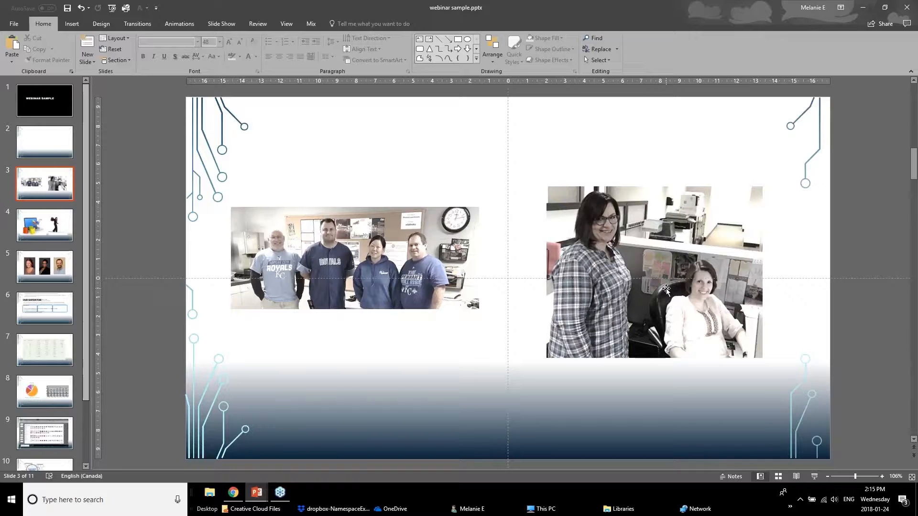
Switch to the Powerpoint Webinar January 2018 v1.pptx presentation and show slide 9, Removing Background
mouse_move(261, 498)
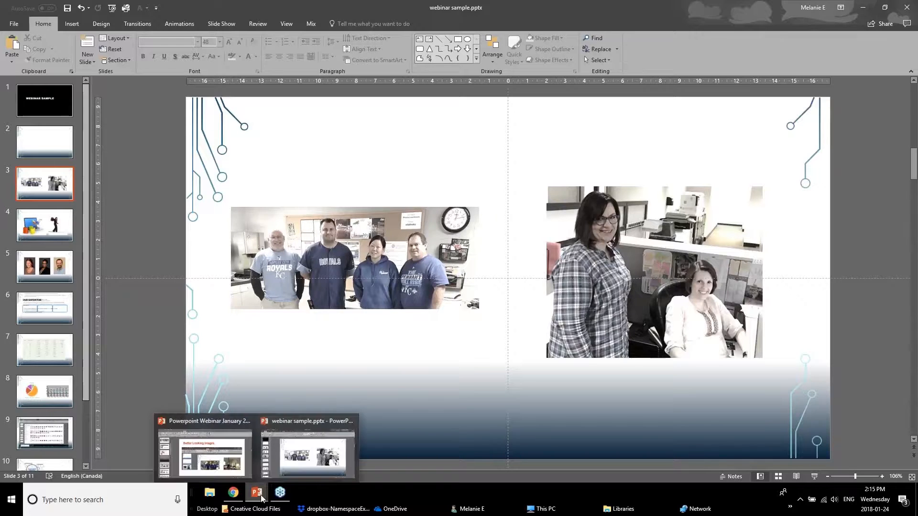
click(240, 469)
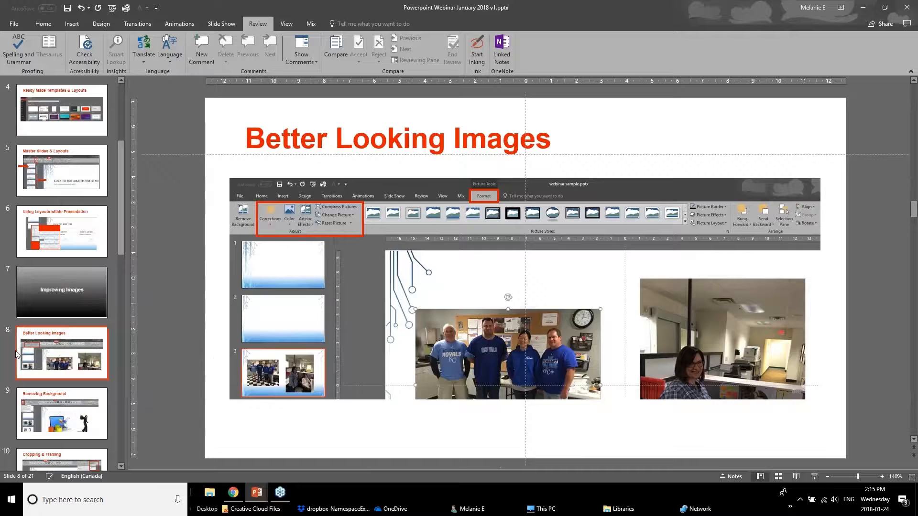
click(30, 428)
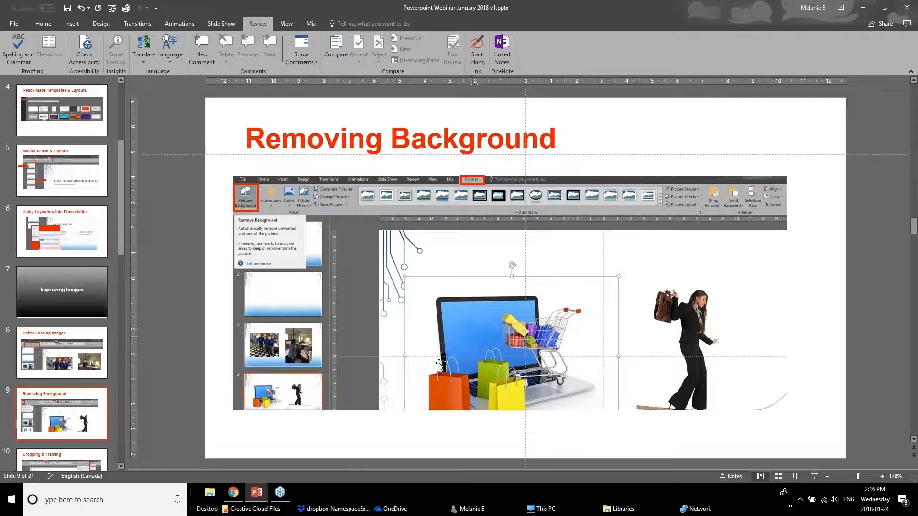
Return to webinar sample.pptx and open slide 4 with the laptop and tightrope-woman pictures
click(252, 493)
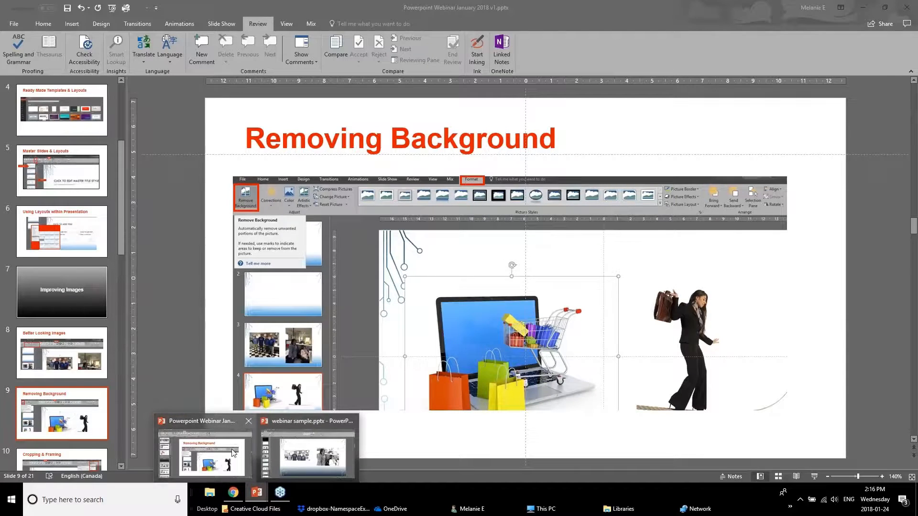
click(289, 443)
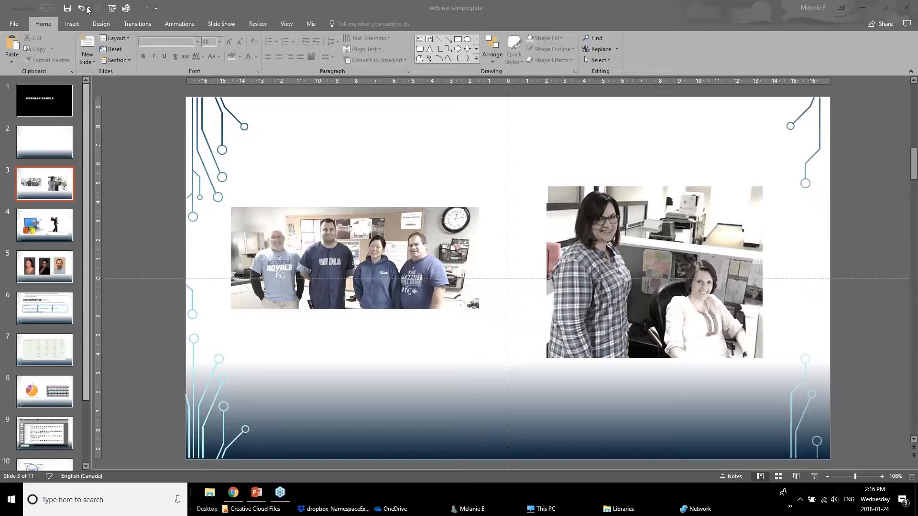
click(38, 223)
click(39, 223)
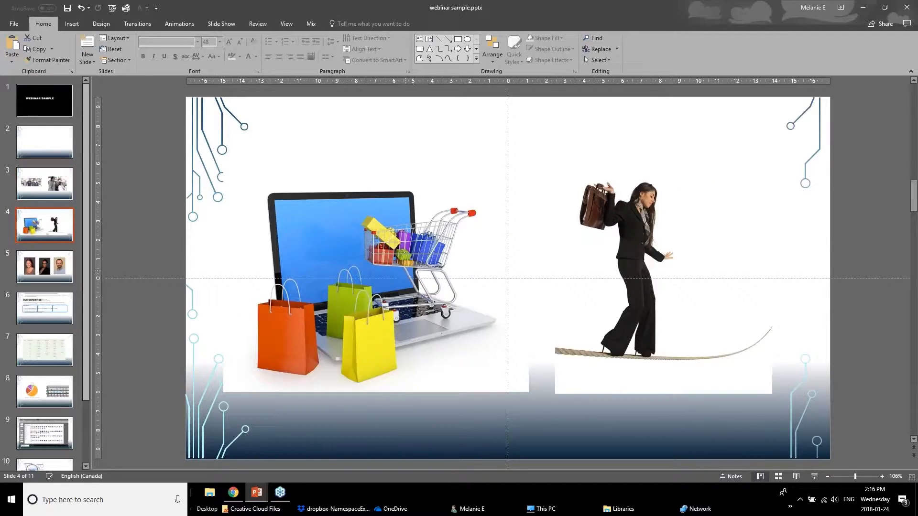
Nudge the laptop picture left and slightly down, and the tightrope-woman picture slightly right and up
drag(405, 269, 375, 279)
mouse_move(610, 282)
mouse_down()
mouse_move(670, 109)
mouse_move(660, 226)
mouse_move(617, 277)
mouse_up()
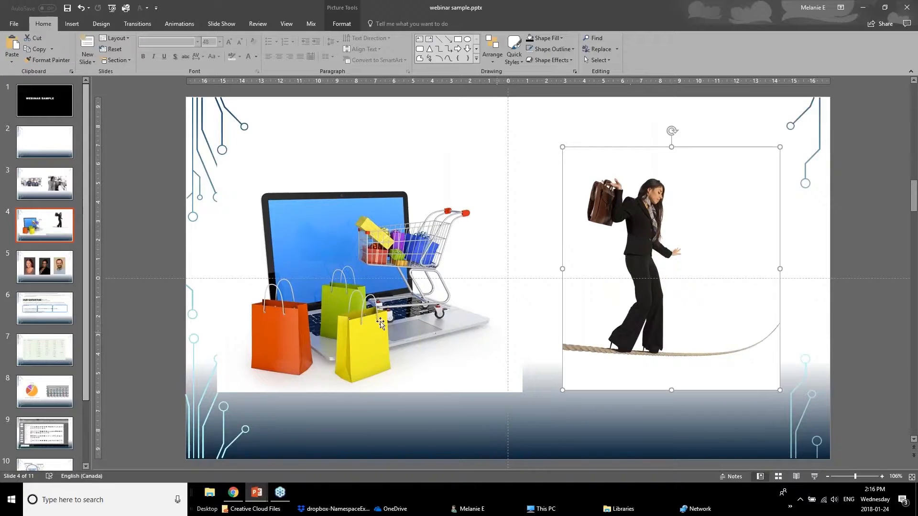
mouse_move(381, 323)
mouse_down()
mouse_move(382, 296)
mouse_move(374, 333)
mouse_move(379, 325)
mouse_up()
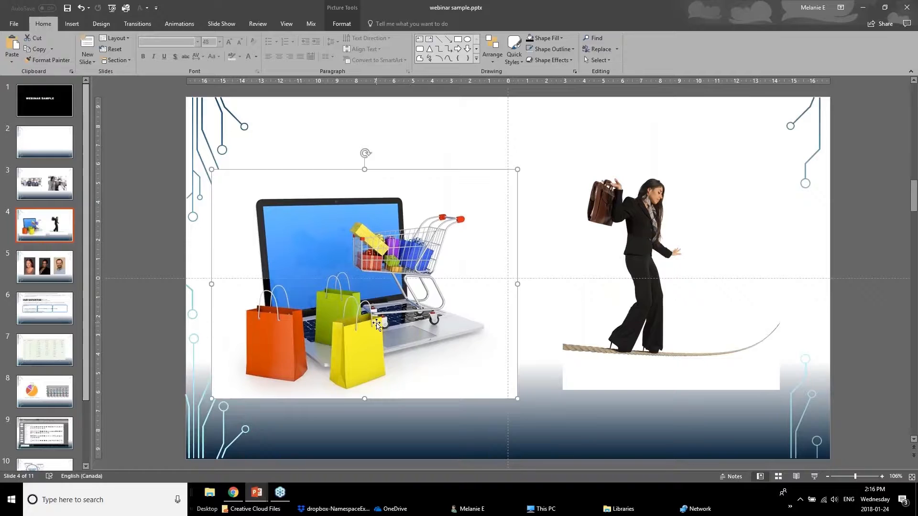
Start removing the laptop picture's background and mark the laptop base's front edge and the shopping cart frame as areas to keep
click(337, 9)
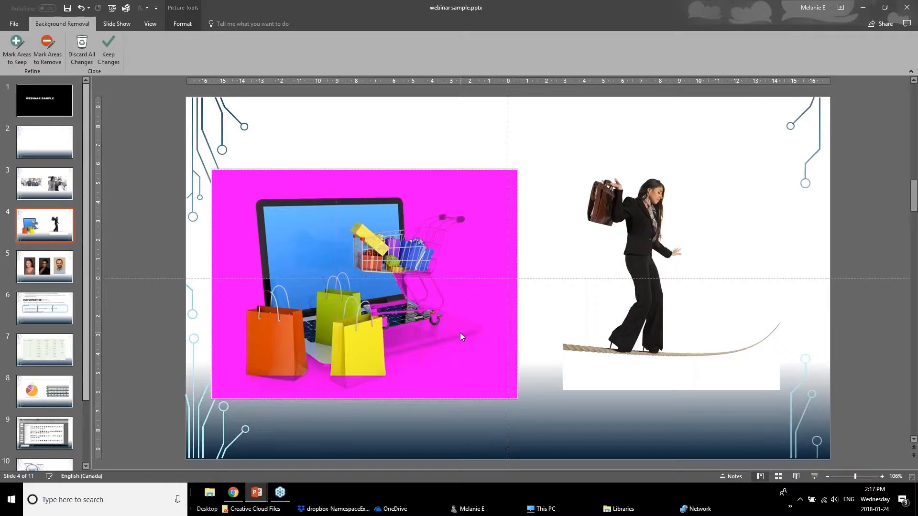
click(18, 63)
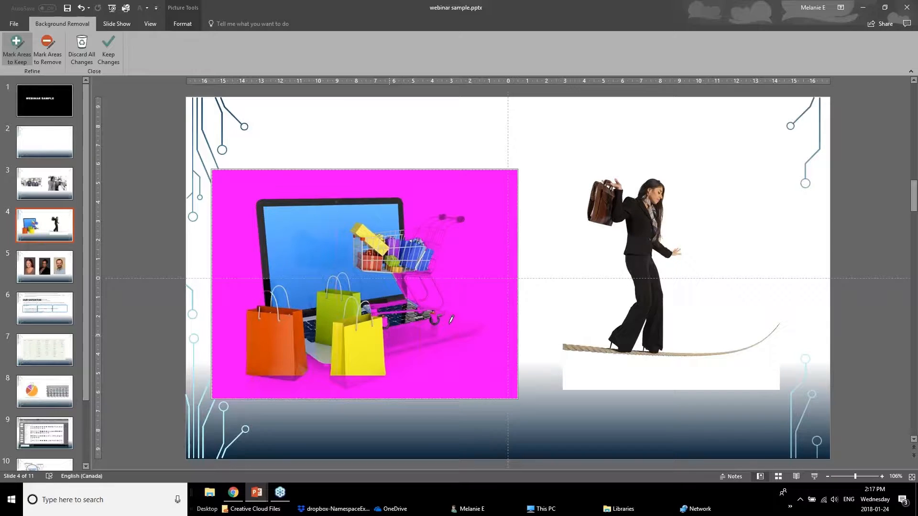
drag(450, 324, 389, 337)
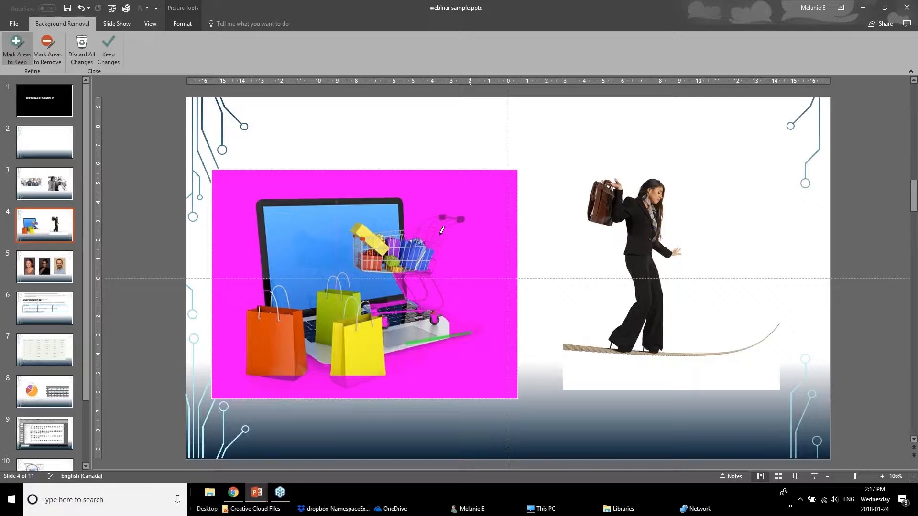
drag(442, 232, 428, 290)
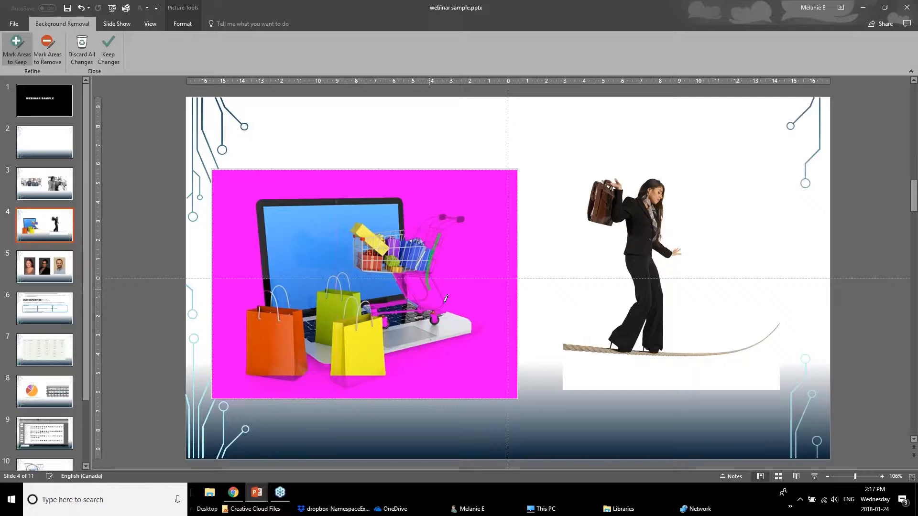
Mark the shopping bags' bottoms, laptop edges and cart wheel as areas to keep, apply the background removal, and move the picture slightly up
mouse_move(360, 378)
mouse_down()
mouse_move(340, 381)
mouse_move(319, 367)
mouse_move(331, 374)
mouse_up()
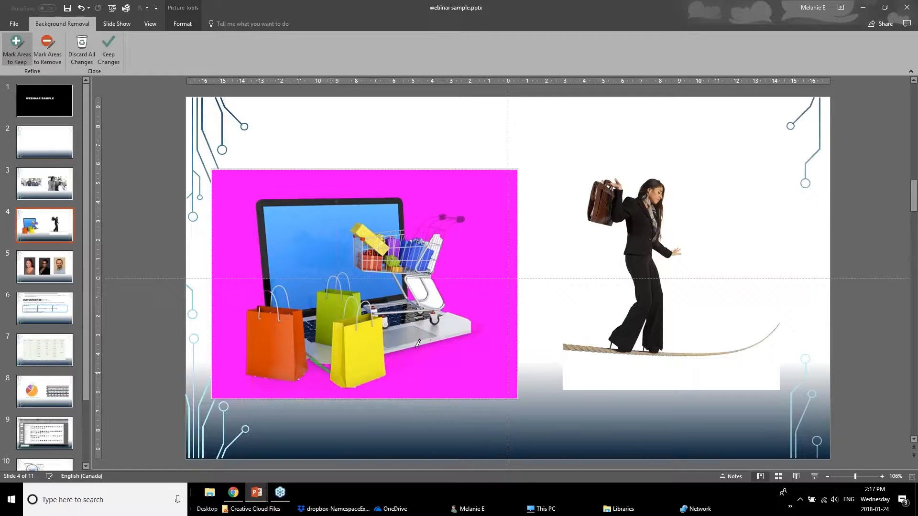
drag(405, 357, 476, 330)
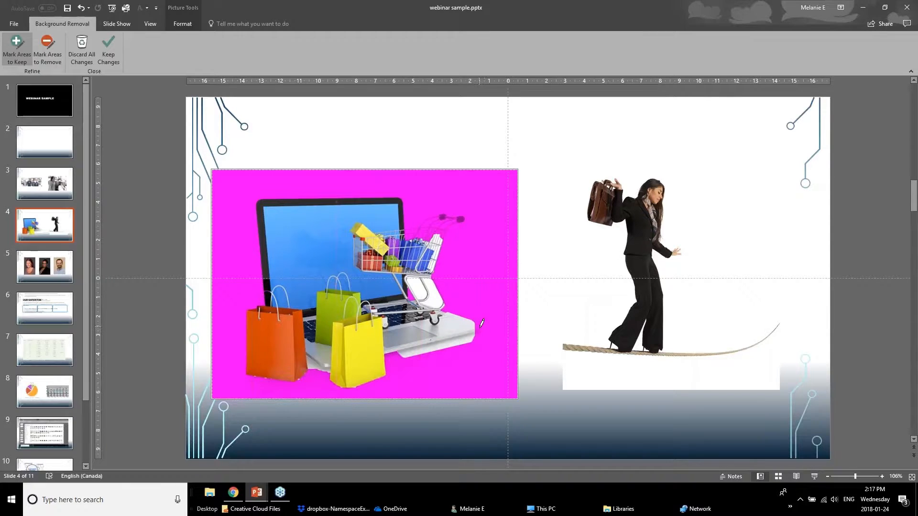
drag(479, 326, 486, 336)
drag(445, 305, 456, 315)
drag(391, 356, 405, 355)
click(114, 63)
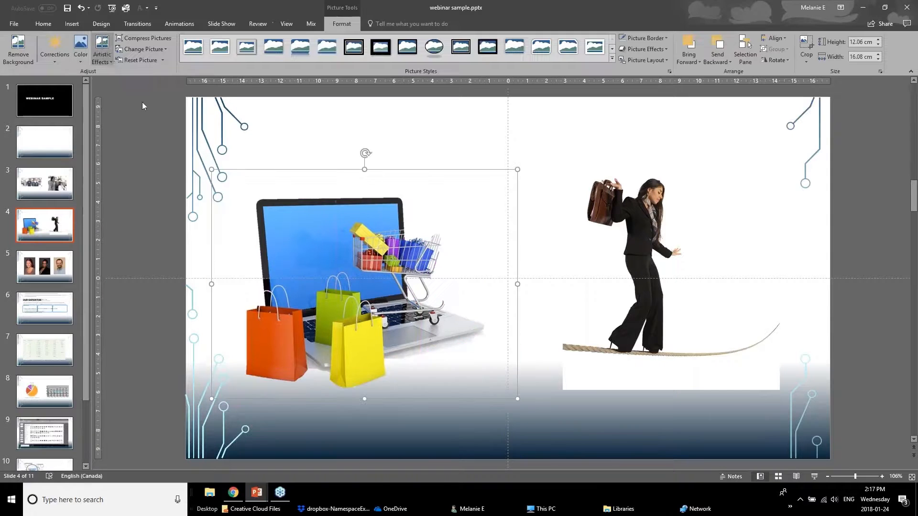
drag(295, 299, 343, 272)
Remove the background of the tightrope-woman picture, marking both ends of the rope as areas to keep
click(622, 313)
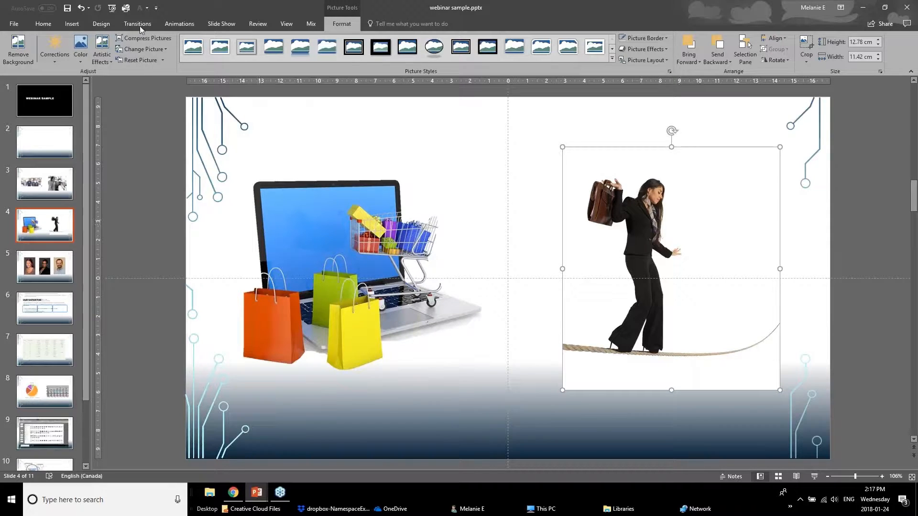
click(18, 47)
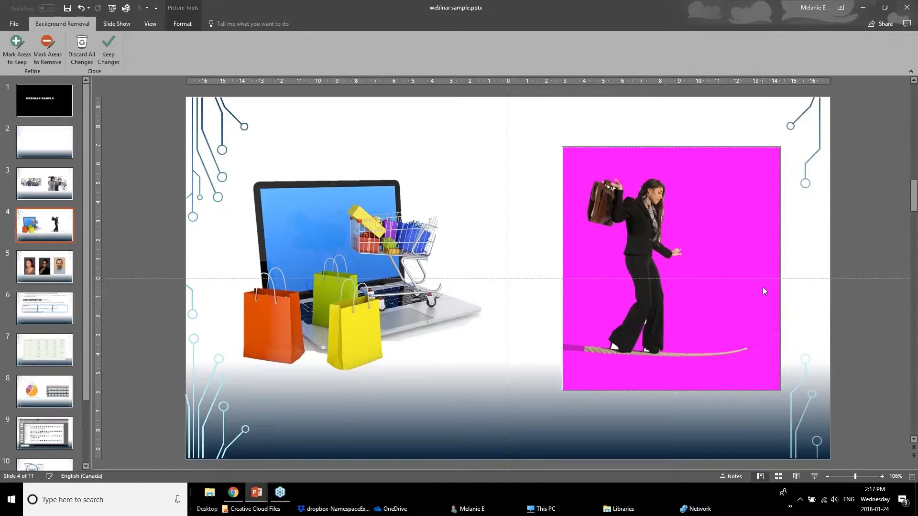
click(17, 48)
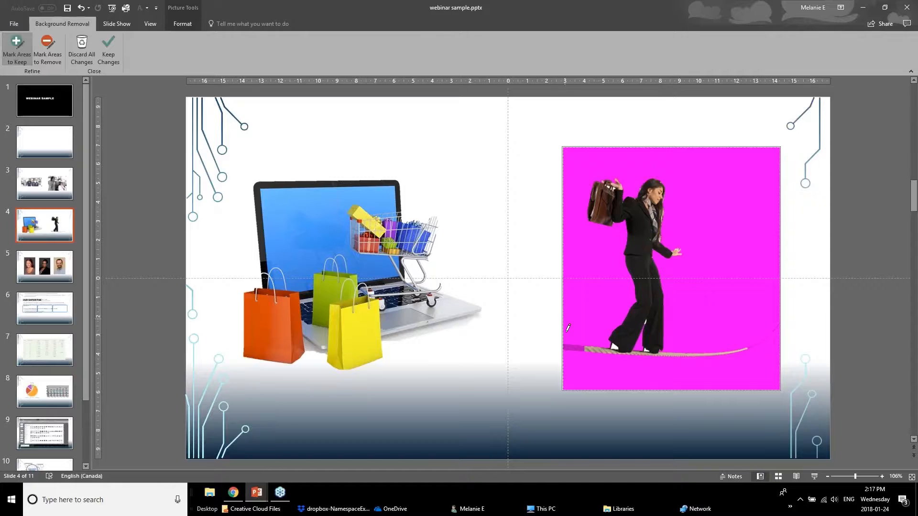
drag(570, 350, 599, 350)
drag(755, 346, 764, 341)
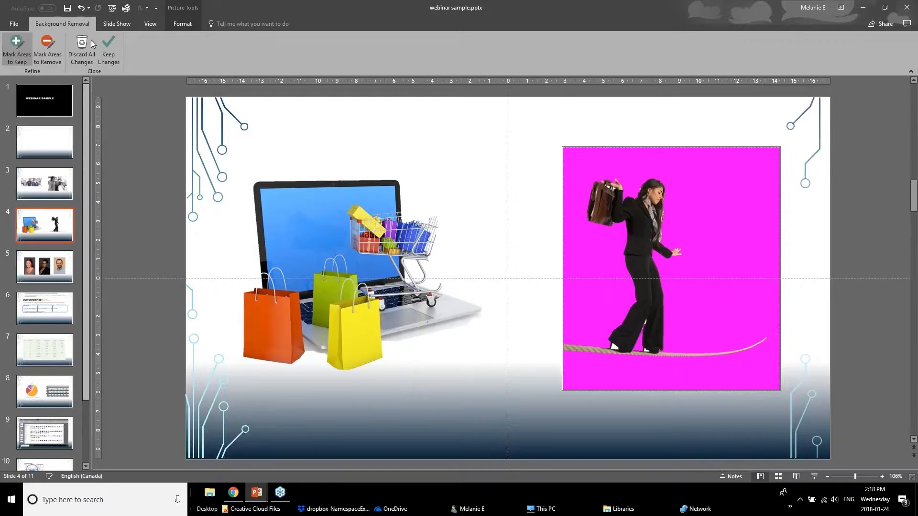
click(103, 47)
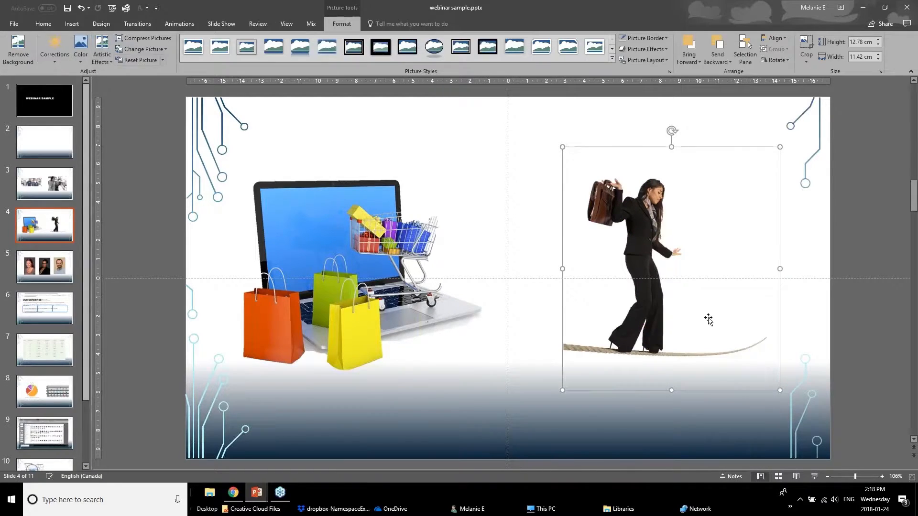
Move the tightrope-woman picture slightly up and left, and send it to the back
drag(661, 293, 641, 262)
click(730, 61)
click(705, 85)
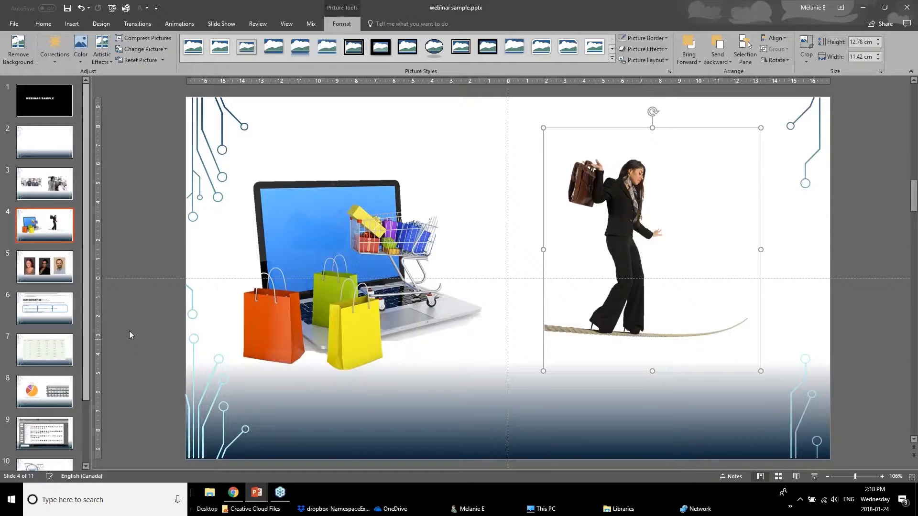
Open slide 5 with the three portraits and select each portrait in turn
click(34, 269)
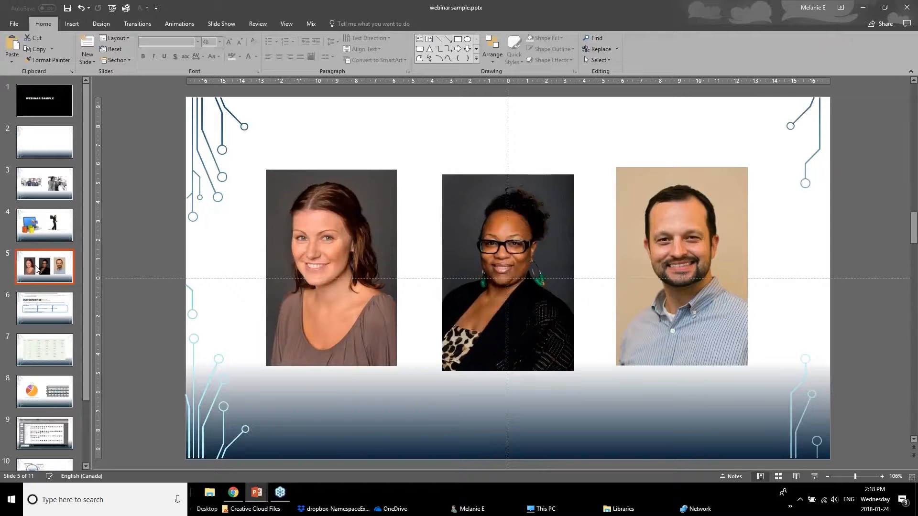
click(273, 286)
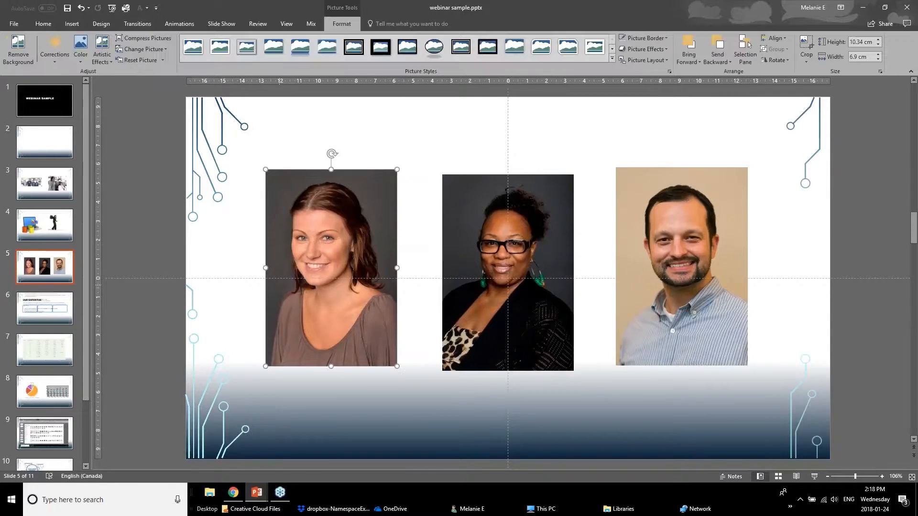
click(473, 292)
click(624, 300)
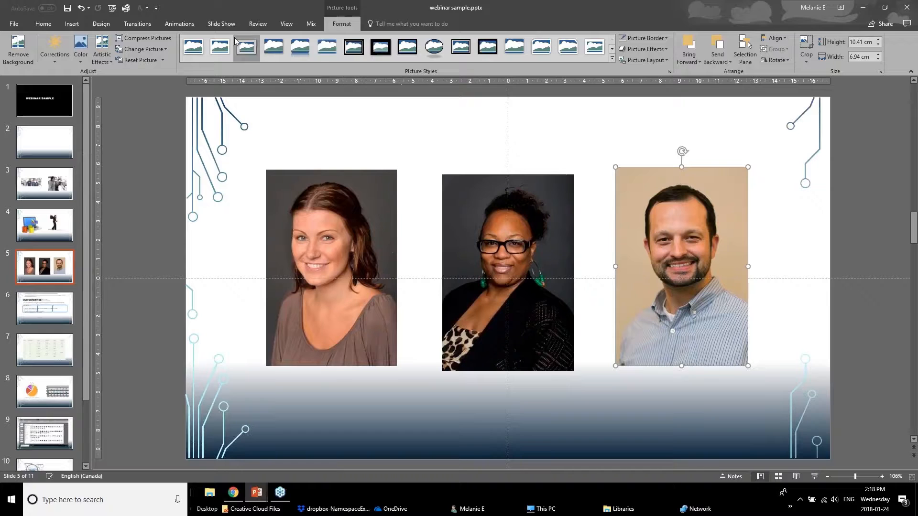
Crop the portrait of the woman in the brown top to an oval shape
click(346, 284)
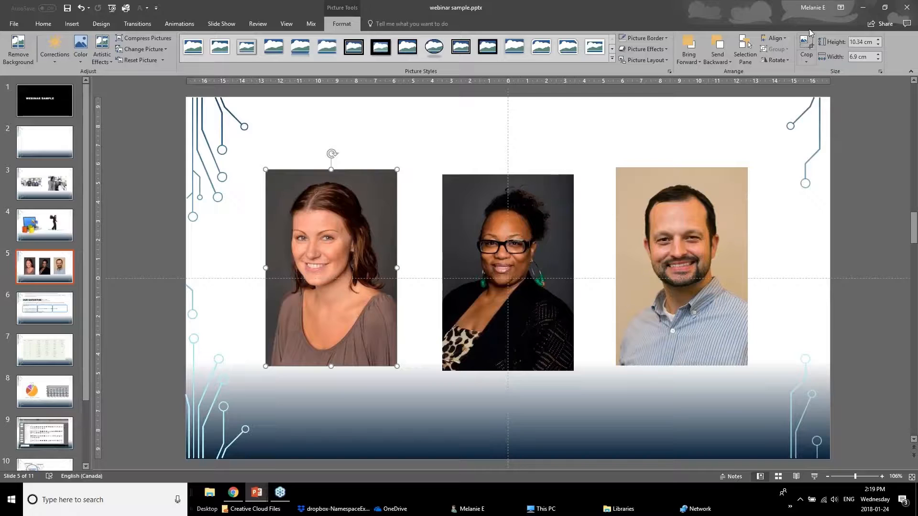
click(809, 66)
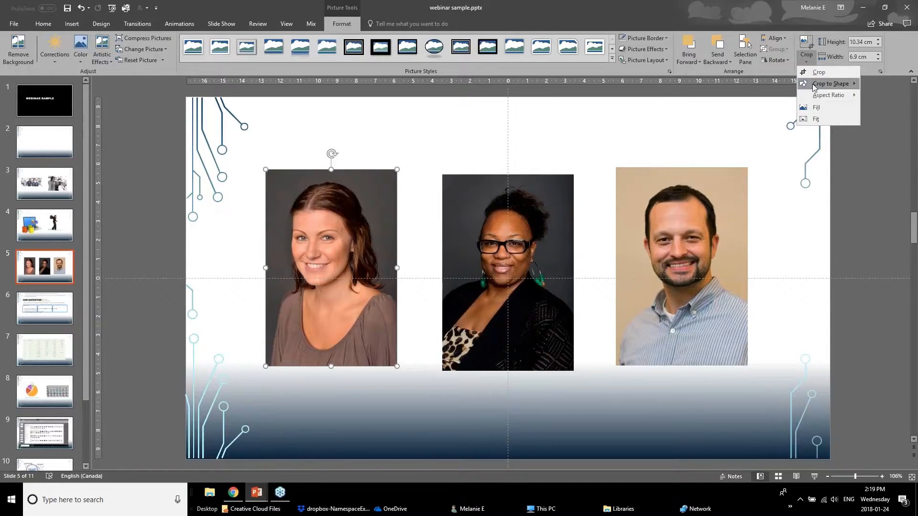
mouse_move(814, 87)
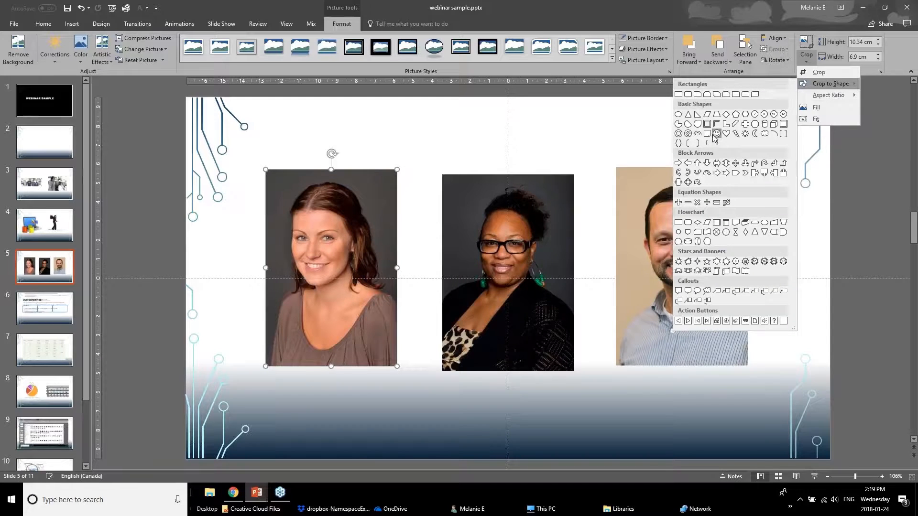
click(679, 116)
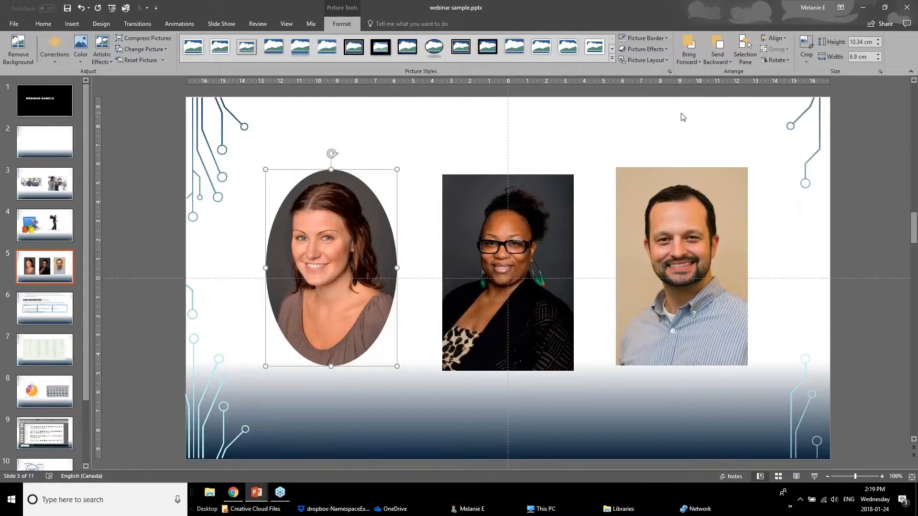
Tighten the oval portrait's crop around the woman's face to about 6.11 cm high and 5.48 cm wide
click(807, 42)
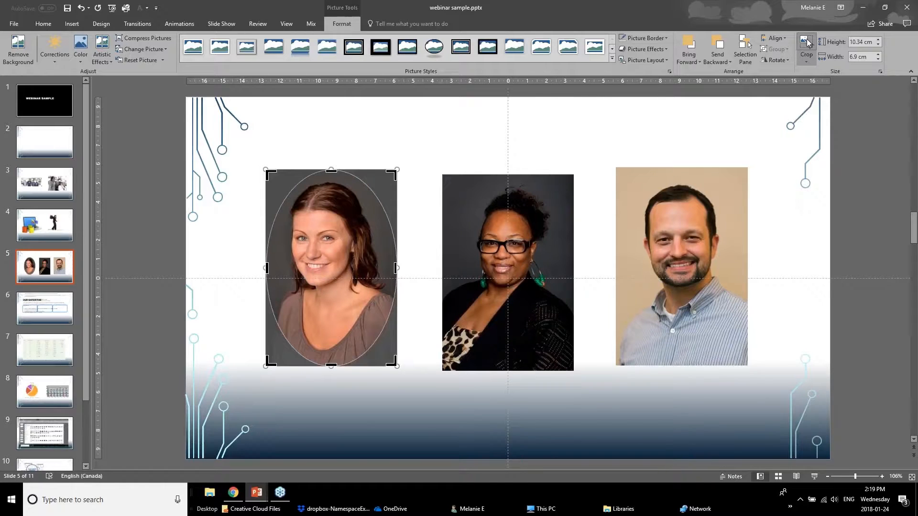
drag(330, 368, 331, 311)
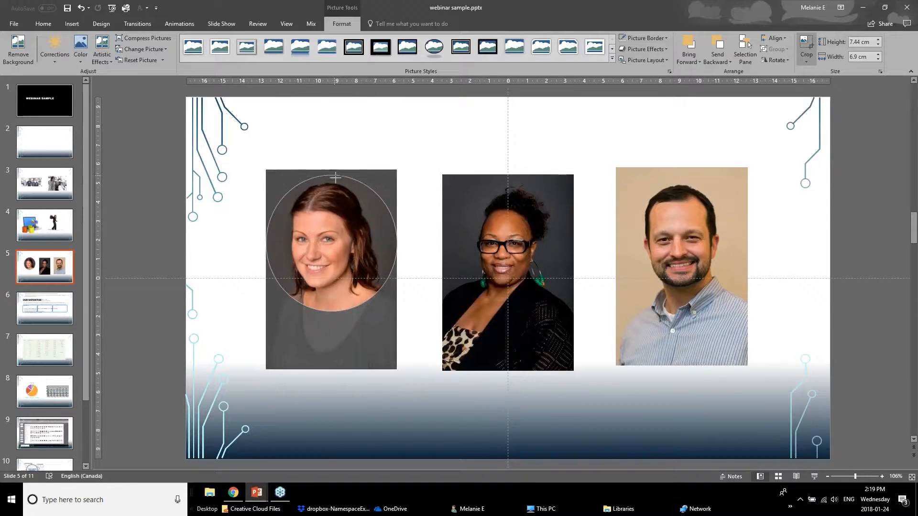
drag(267, 244, 273, 245)
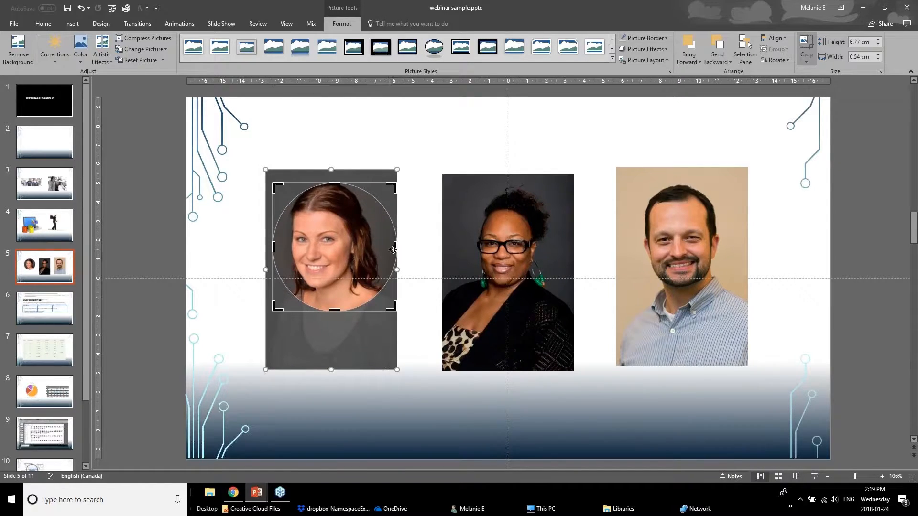
drag(386, 249, 375, 243)
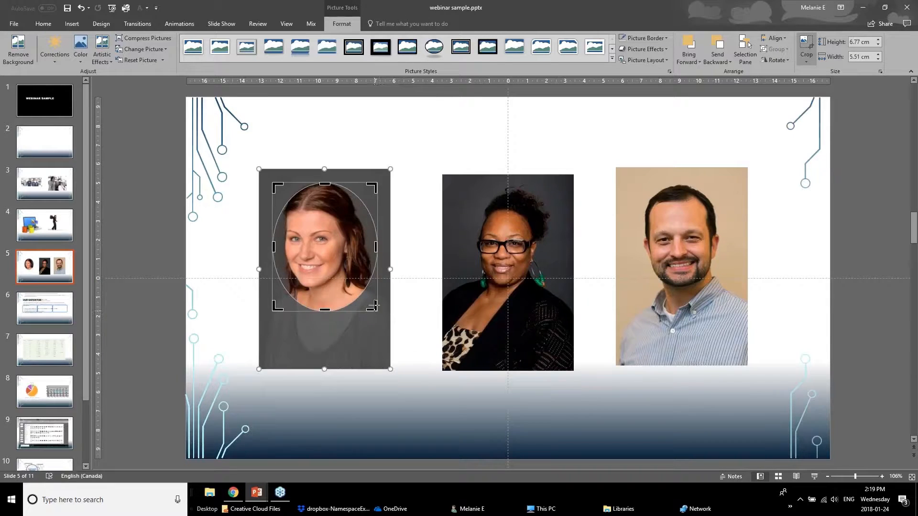
click(284, 319)
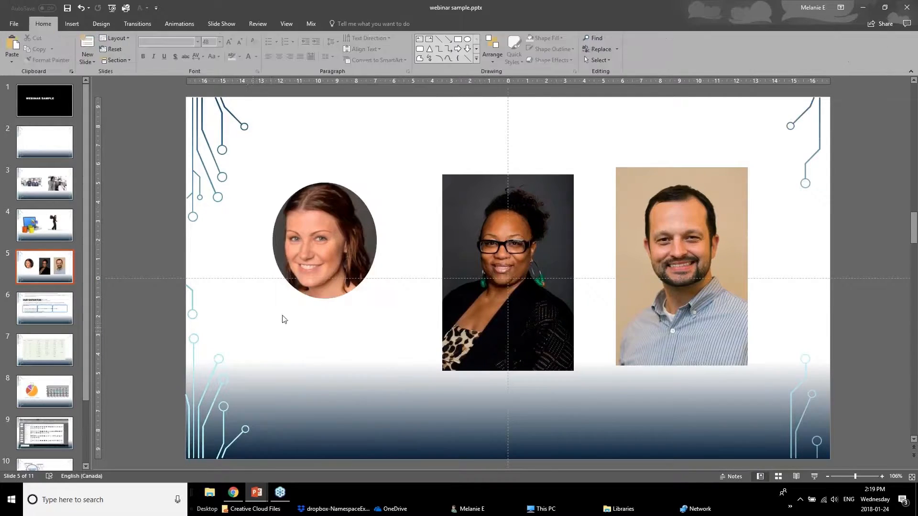
Move the cropped oval portrait slightly down and to the left on the slide
click(312, 262)
mouse_move(345, 268)
mouse_down()
mouse_move(366, 275)
mouse_move(335, 272)
mouse_up()
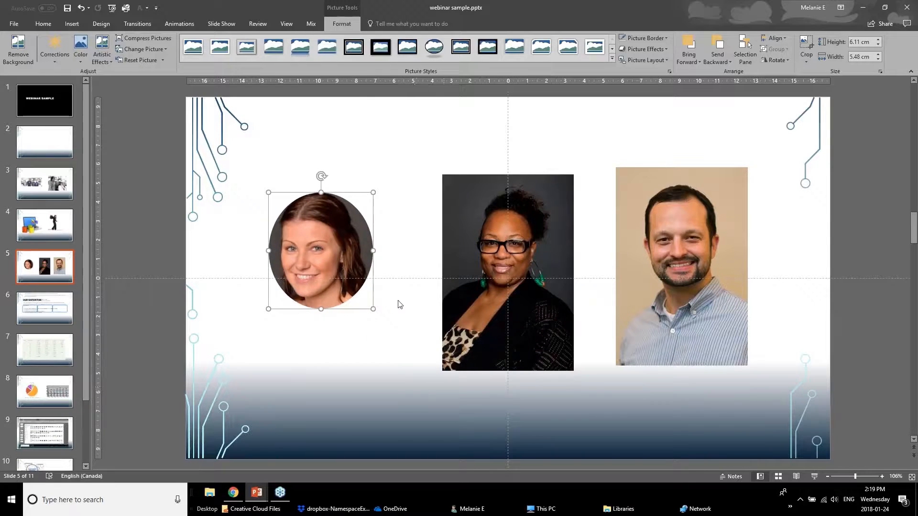
click(334, 350)
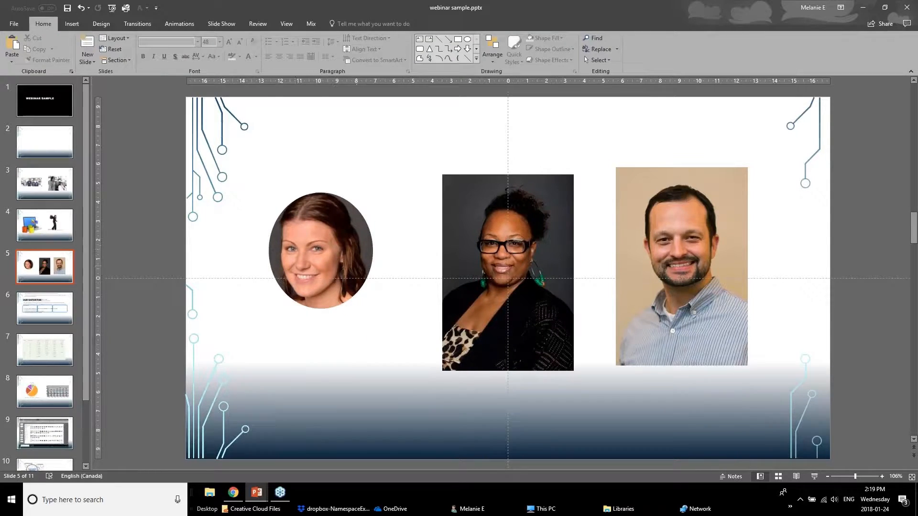
Copy the oval portrait's shape to the portrait of the woman with glasses using Format Painter
click(357, 266)
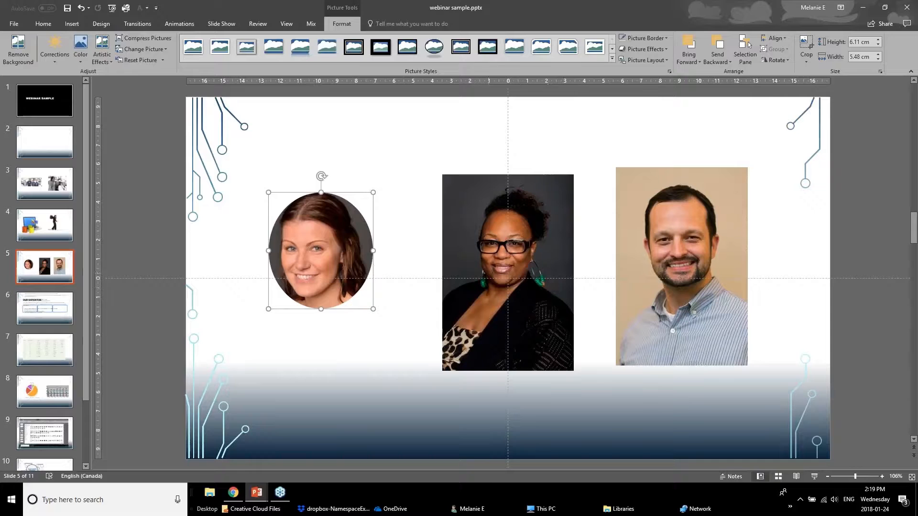
click(43, 24)
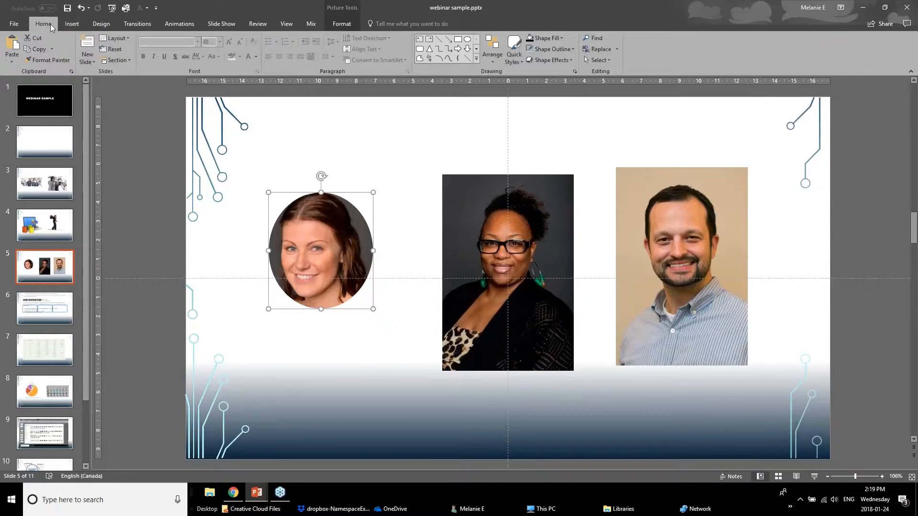
click(56, 61)
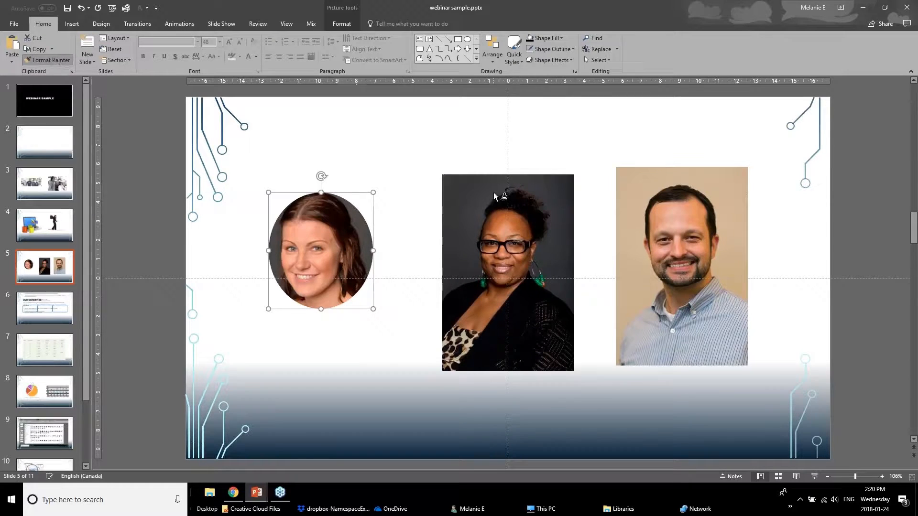
click(494, 202)
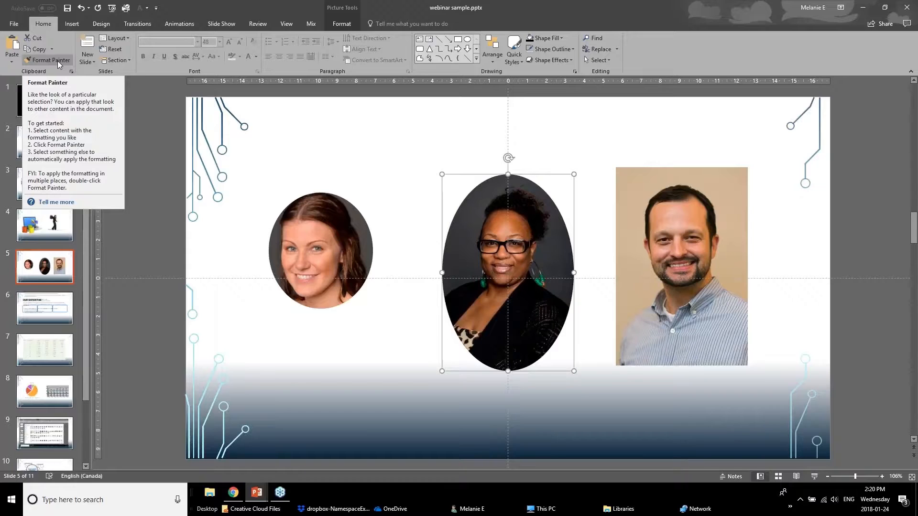
Copy the first portrait's oval shape to the man's portrait using Format Painter, and leave nothing selected
click(328, 255)
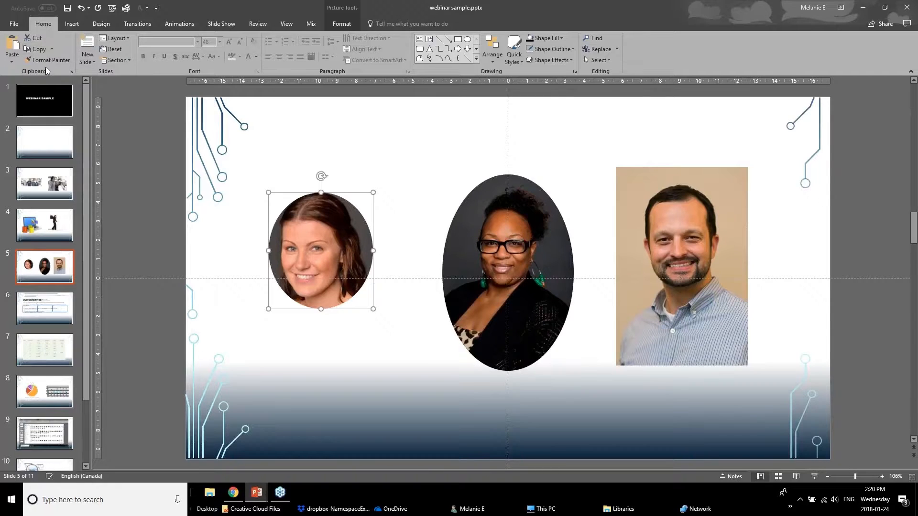
click(663, 245)
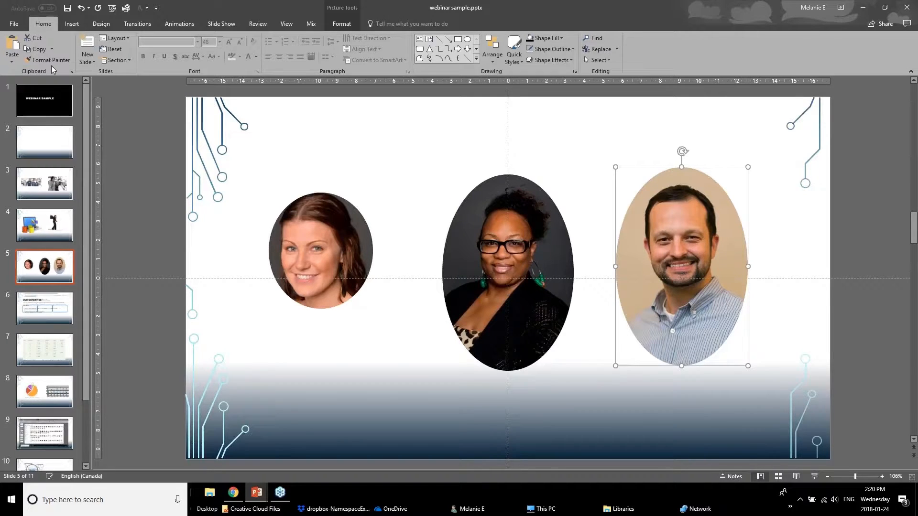
click(477, 299)
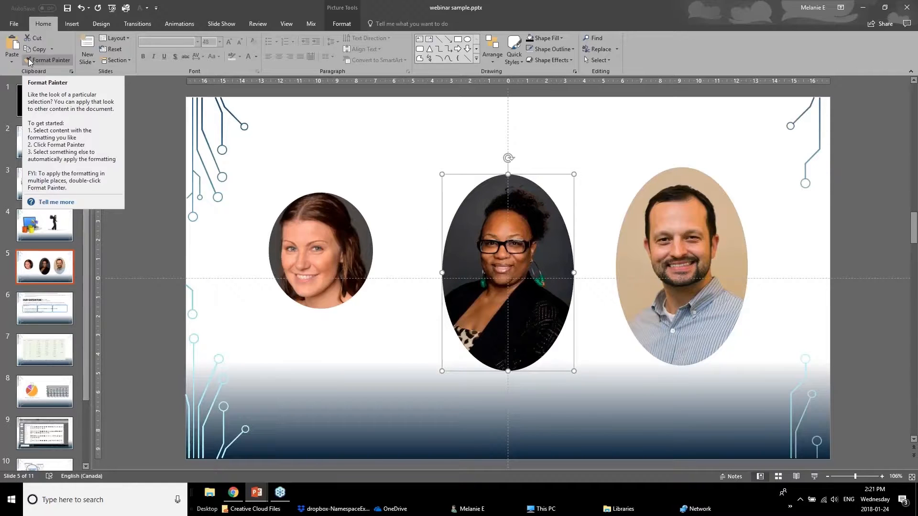
click(294, 455)
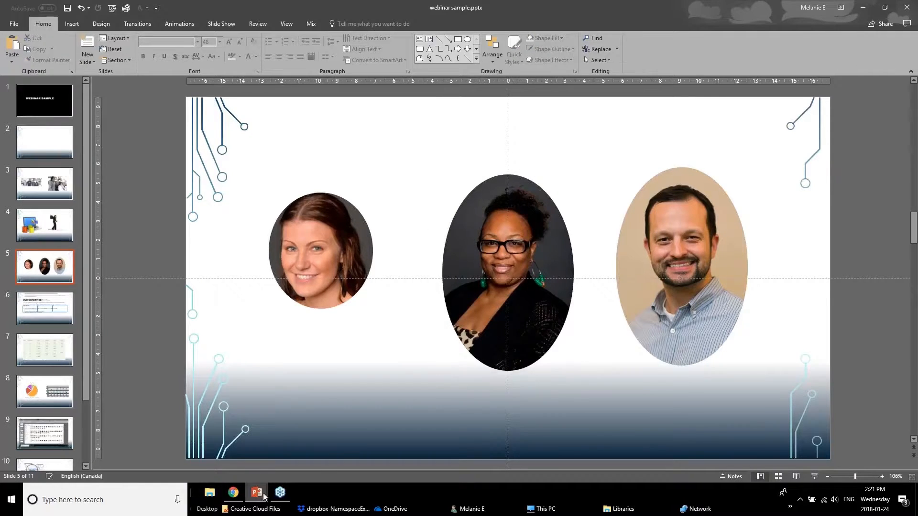
Switch to the Powerpoint Webinar January 2018 v1 deck and go to the Cropping & Framing slide
click(205, 455)
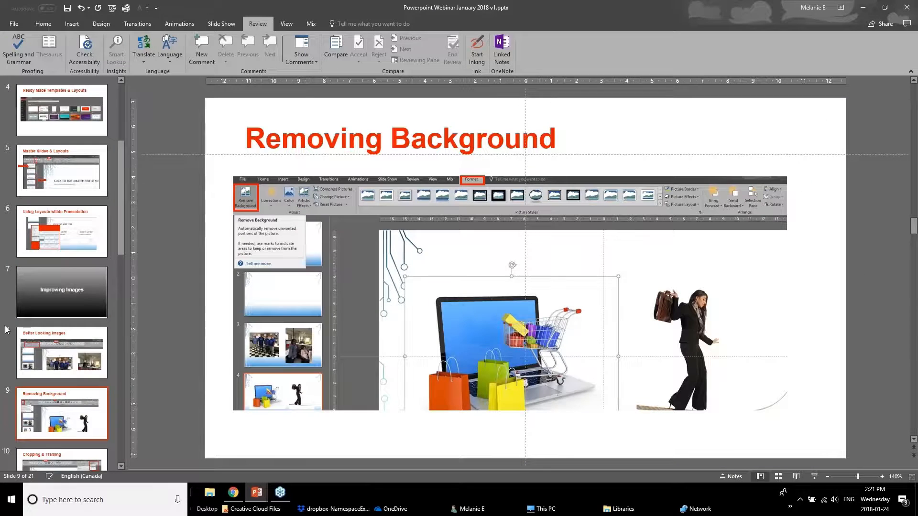
click(82, 363)
scroll(83, 357, down, 3)
key(Down)
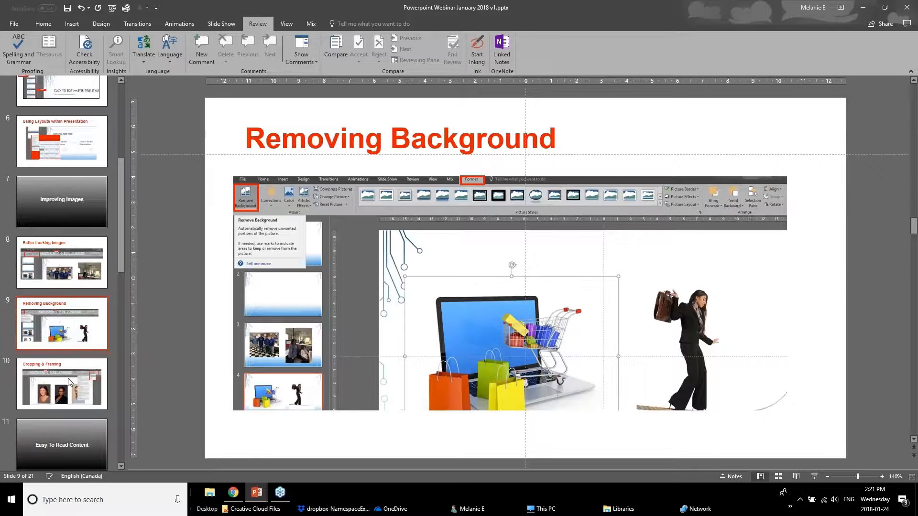
scroll(67, 384, down, 2)
key(Down)
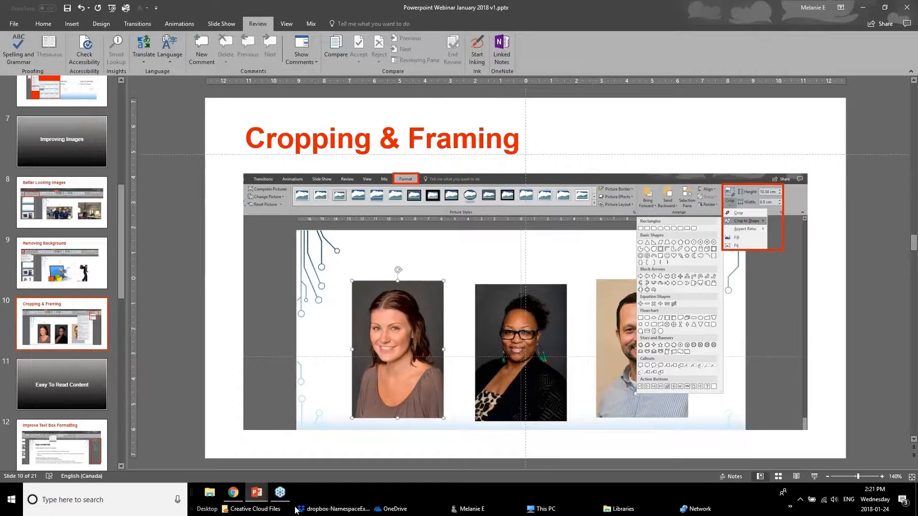
In webinar sample.pptx, apply the tilted white-frame picture style to the first woman's oval portrait and move it slightly up and to the right
click(258, 493)
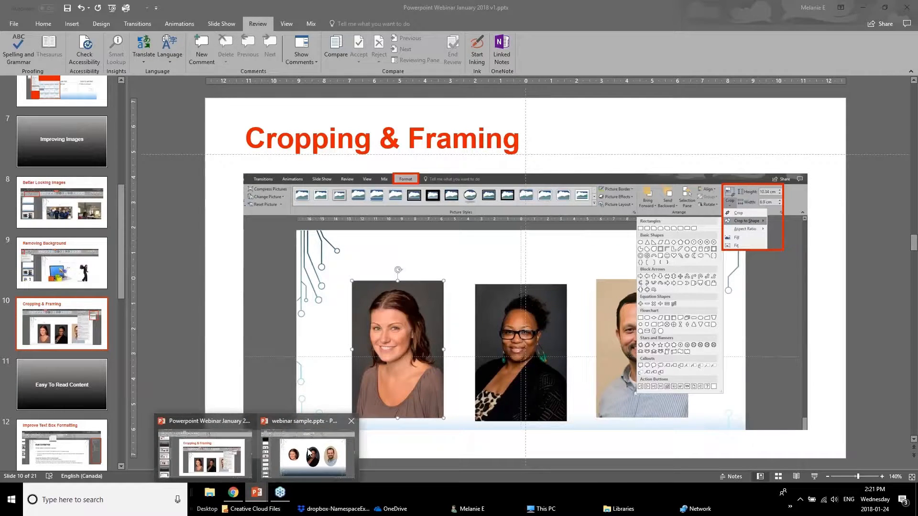
click(217, 469)
mouse_move(257, 493)
click(311, 453)
click(298, 264)
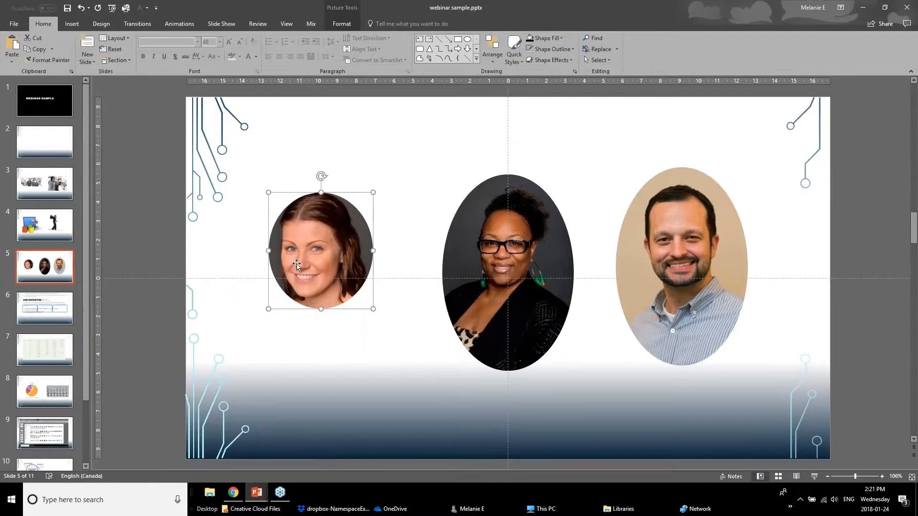
click(342, 24)
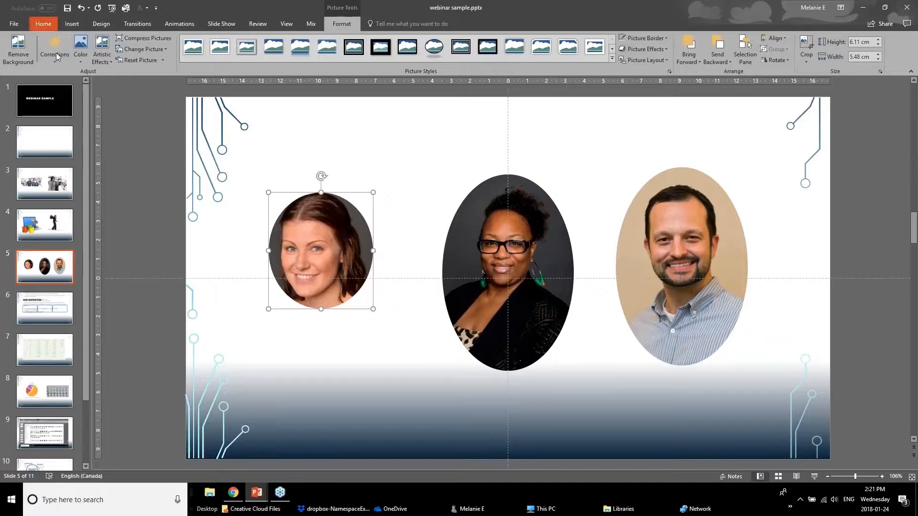
click(612, 58)
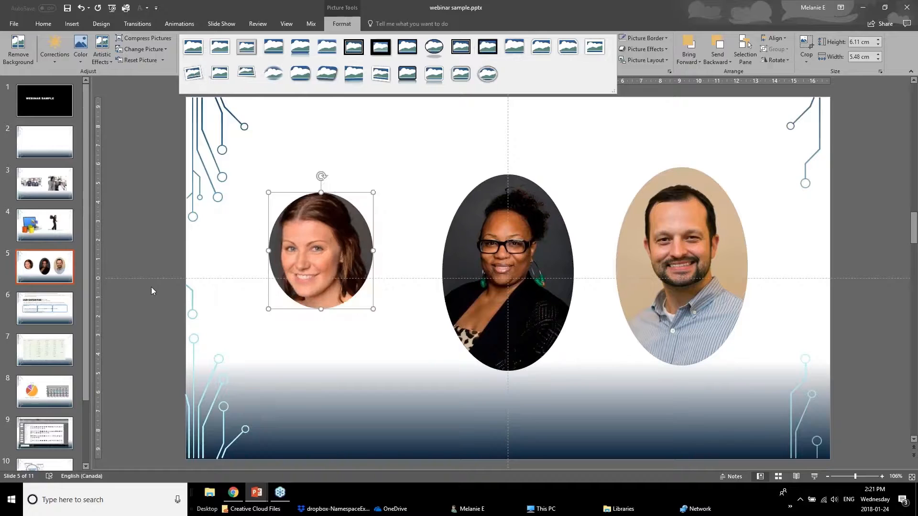
click(201, 70)
drag(321, 251, 336, 228)
click(183, 285)
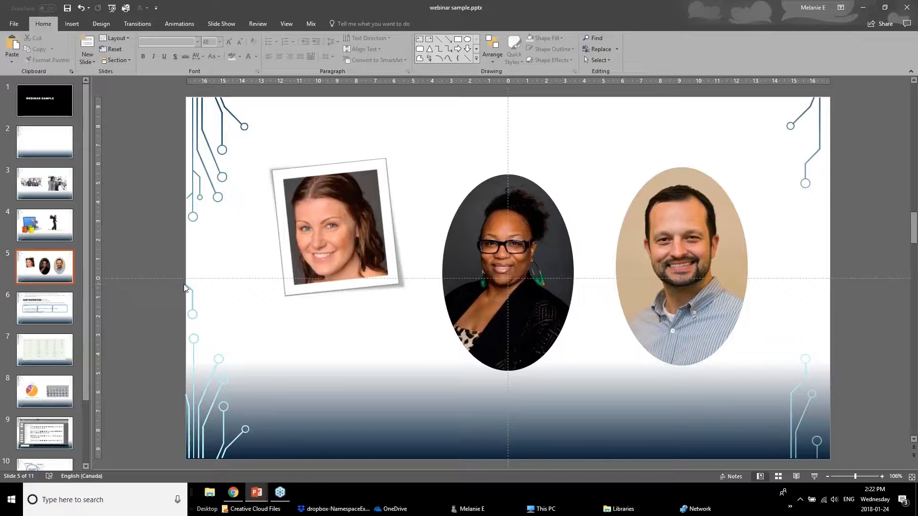
Examine the picture border and effects options for the portrait of the woman with glasses
click(483, 235)
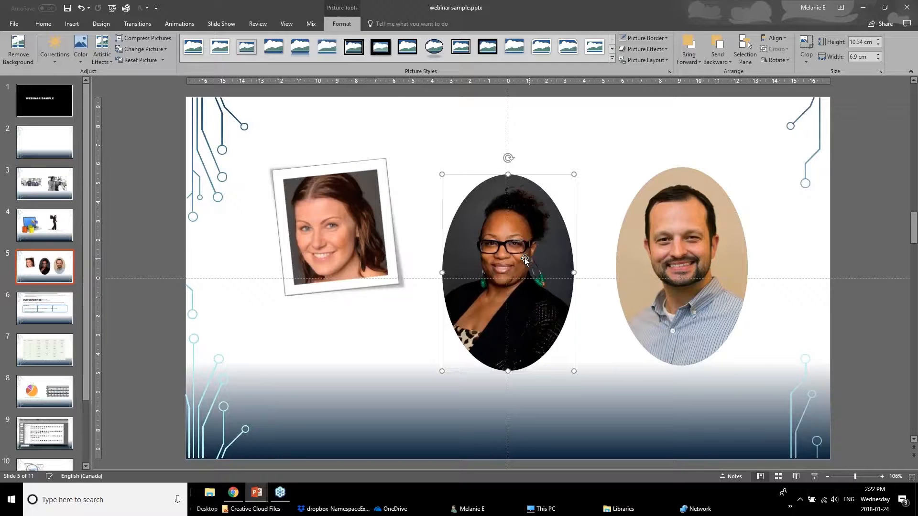
click(643, 38)
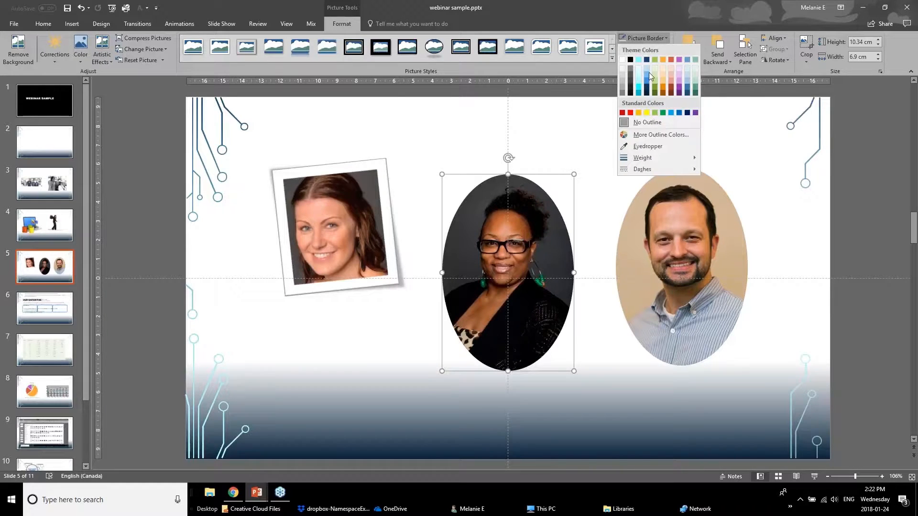
click(574, 139)
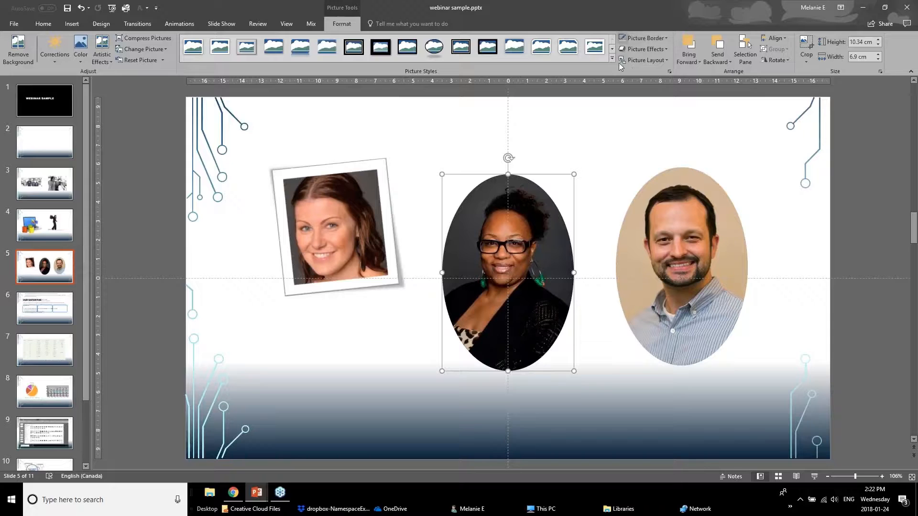
click(645, 38)
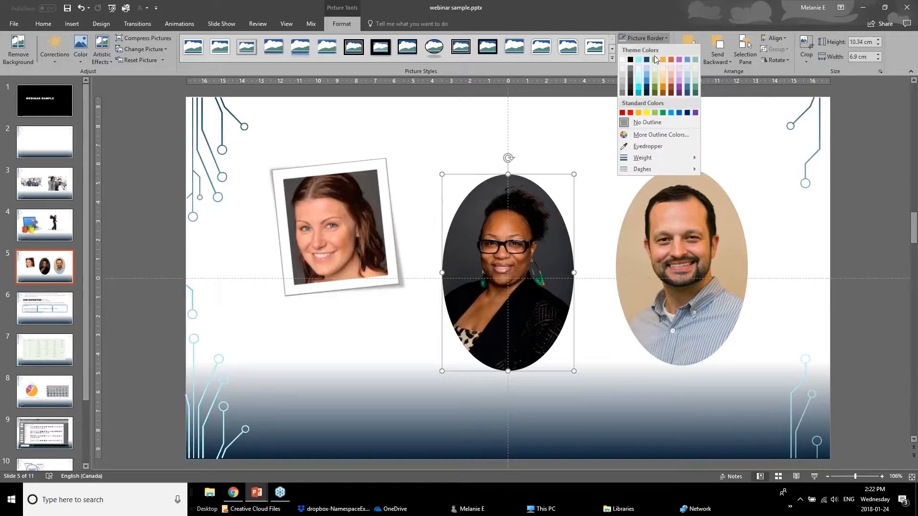
click(660, 49)
click(660, 49)
mouse_move(651, 89)
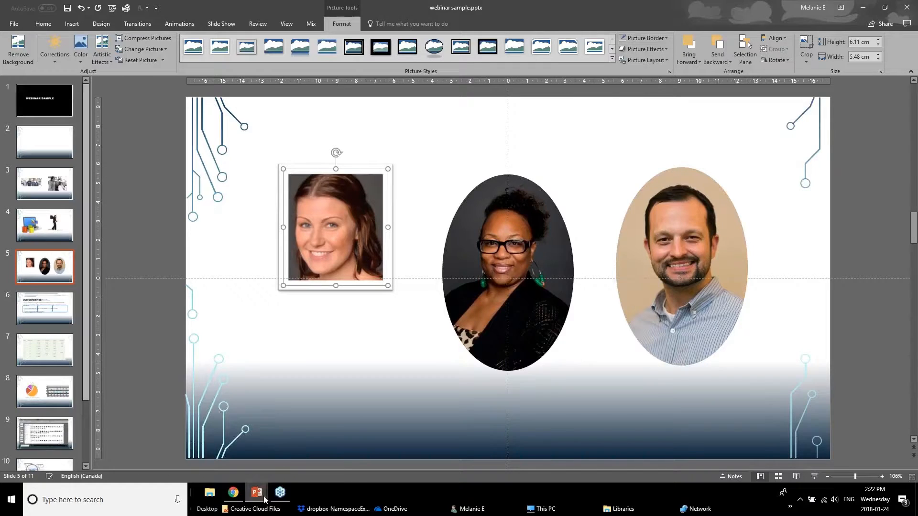
Return to the Powerpoint Webinar January 2018 v1 deck and go through Easy To Read Content to the Improve Text Box Formatting slide
mouse_move(258, 493)
click(244, 468)
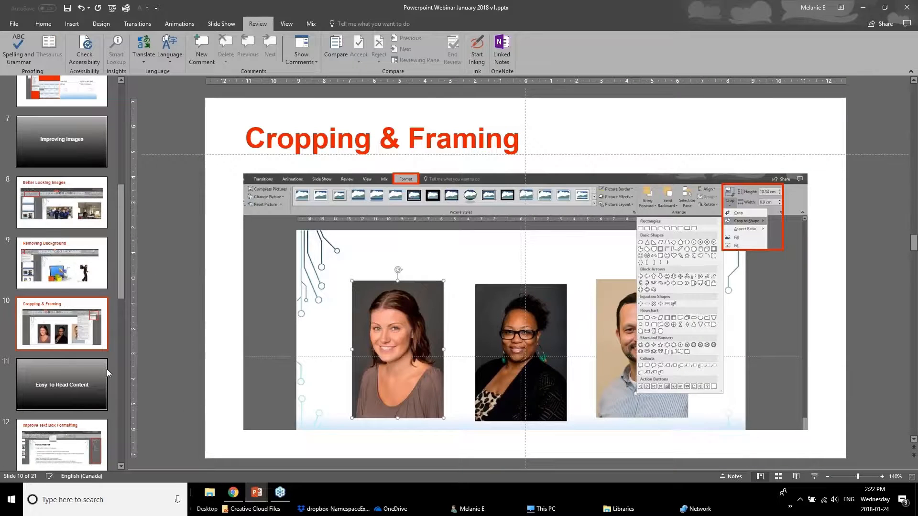
scroll(107, 369, down, 1)
click(78, 339)
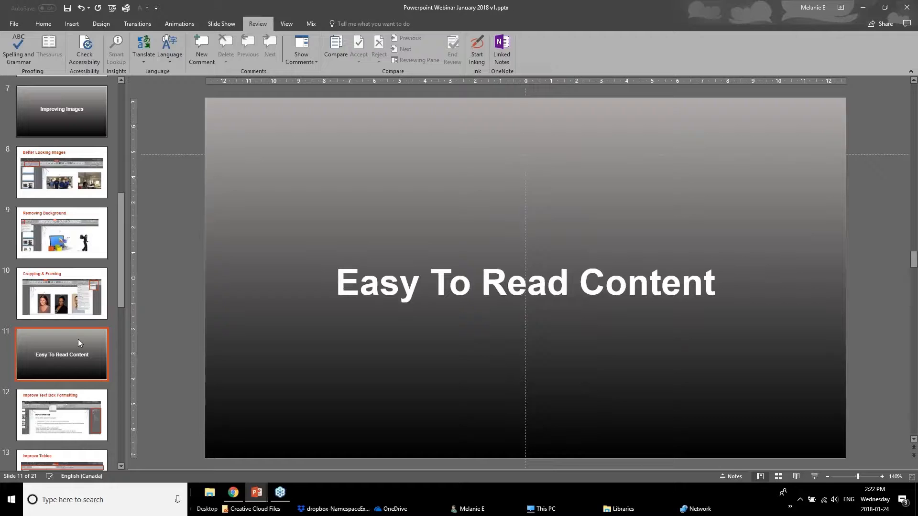
click(52, 436)
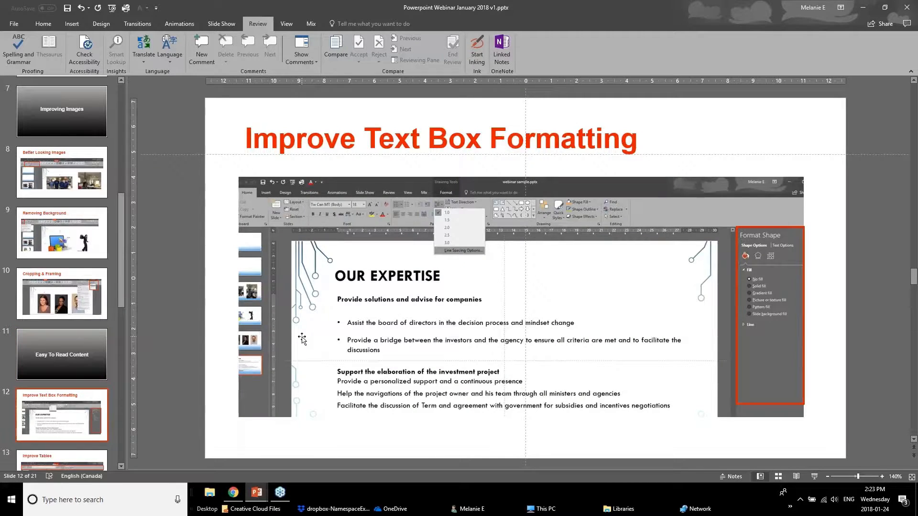
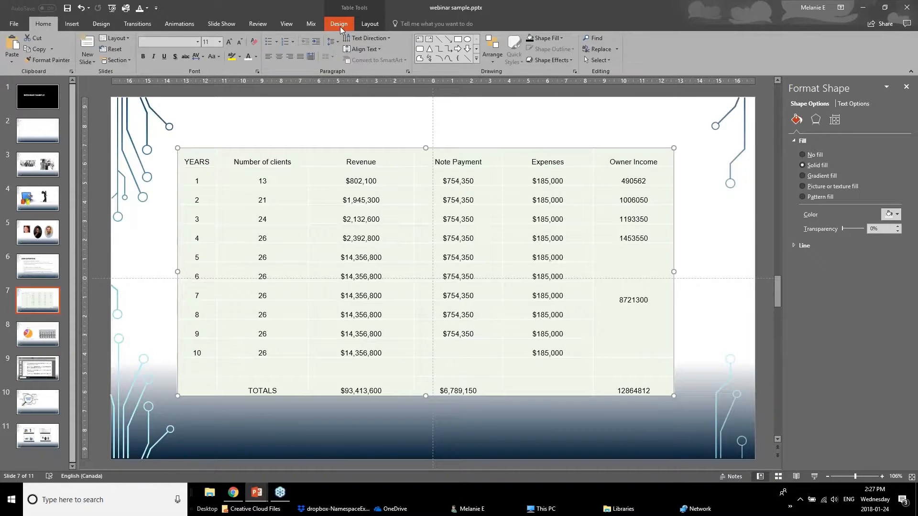
click(339, 24)
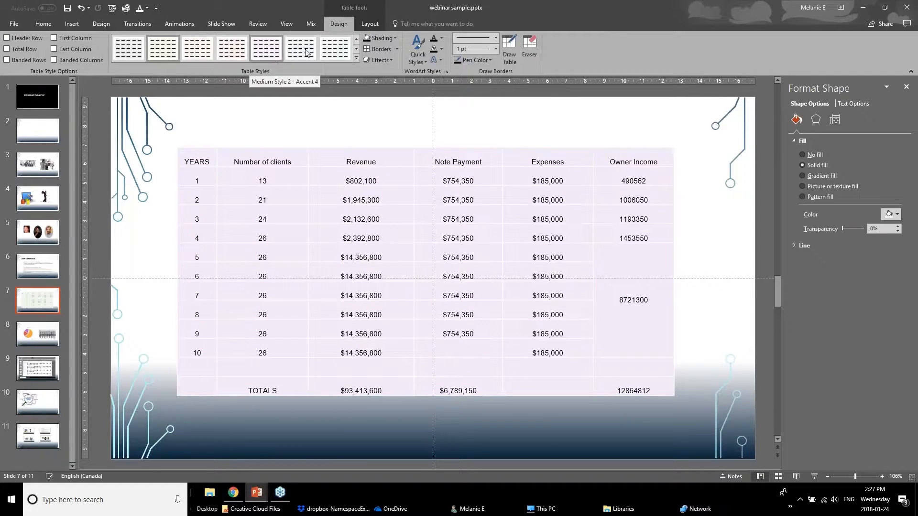
click(371, 23)
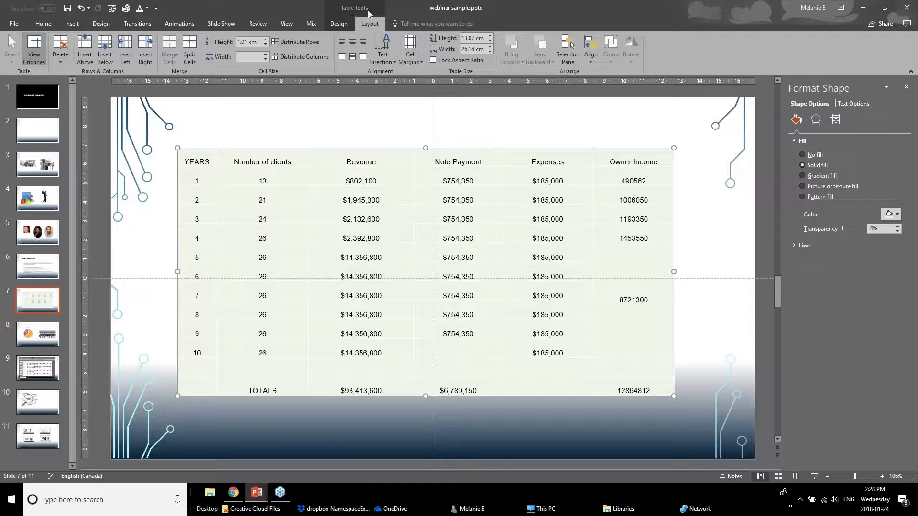
click(339, 24)
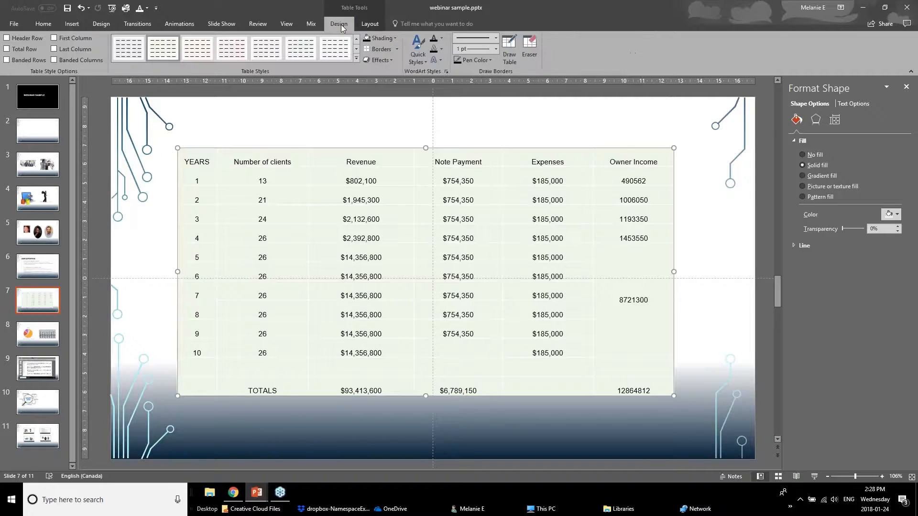
click(360, 25)
click(347, 27)
click(373, 25)
Turn on the header row, total row and last column style options for the table on slide 7
click(341, 24)
click(7, 38)
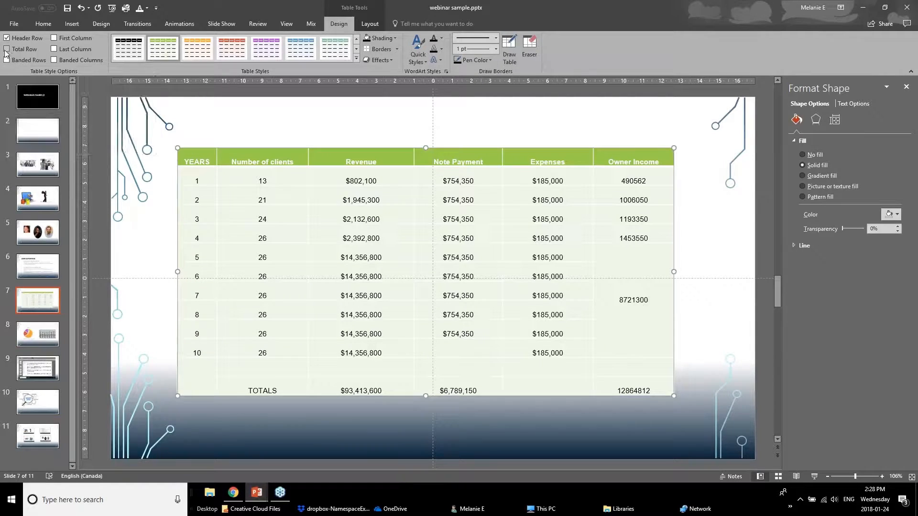
click(7, 49)
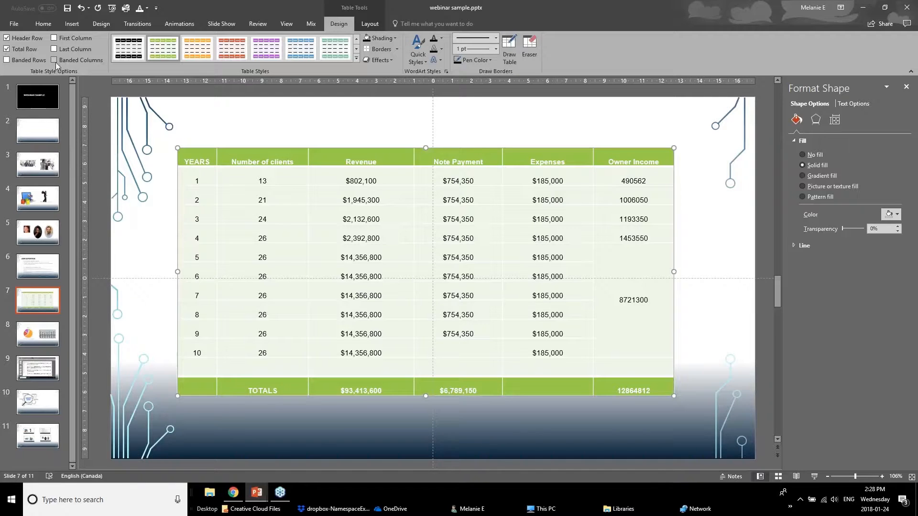
click(54, 50)
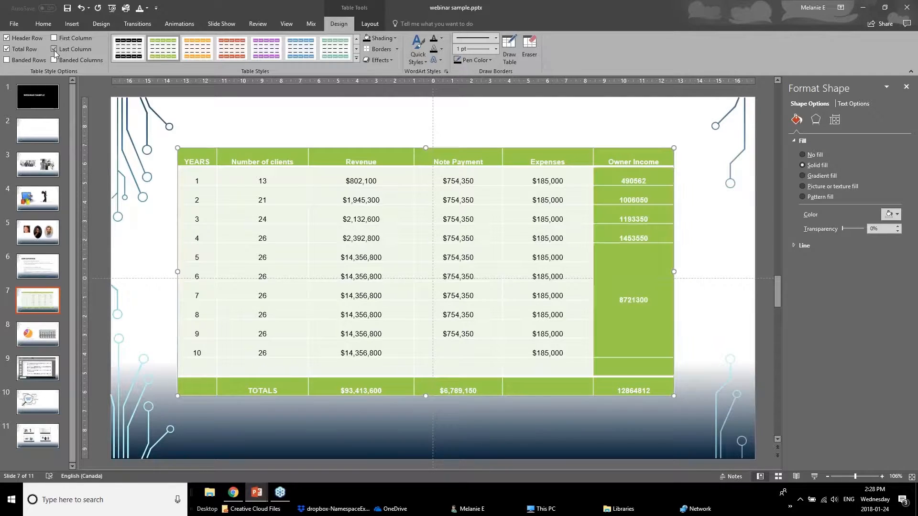
Undo the table's header row, total row and last column options, and deselect the table
click(356, 59)
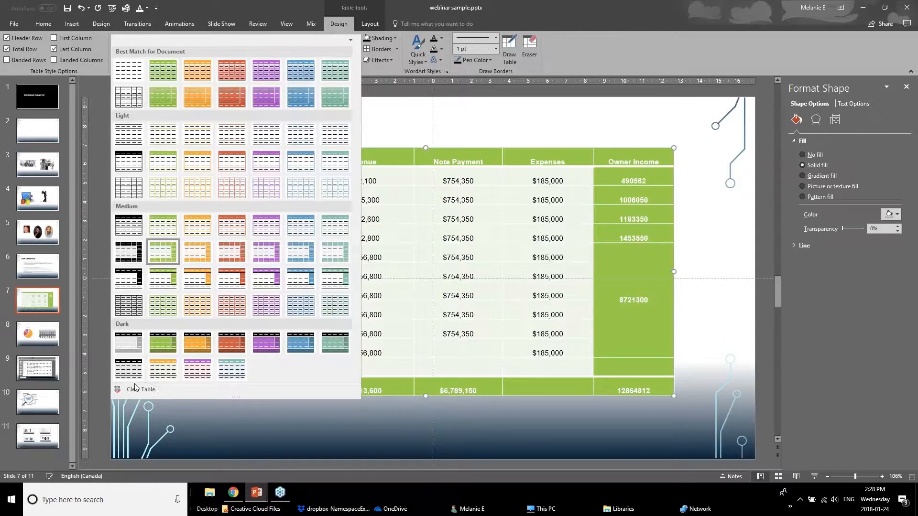
click(369, 142)
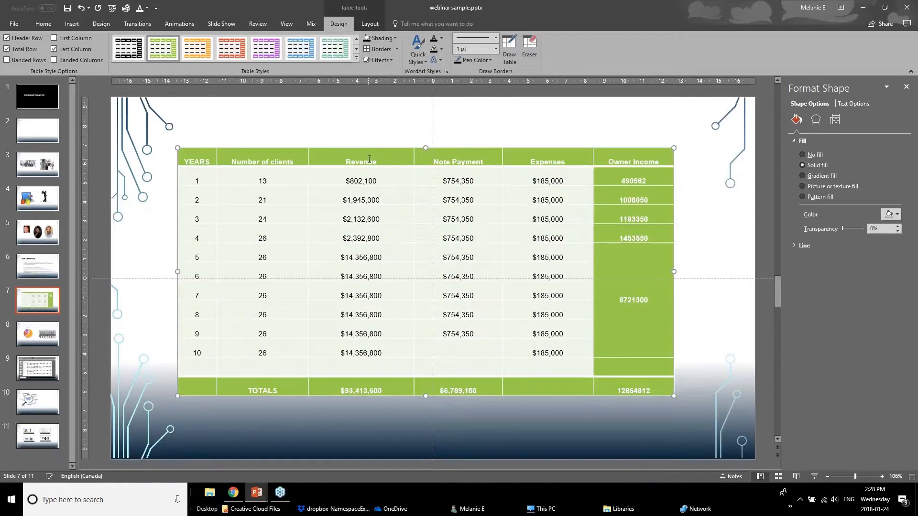
key(ctrl+z)
key(ctrl+z)
key(ctrl+z)
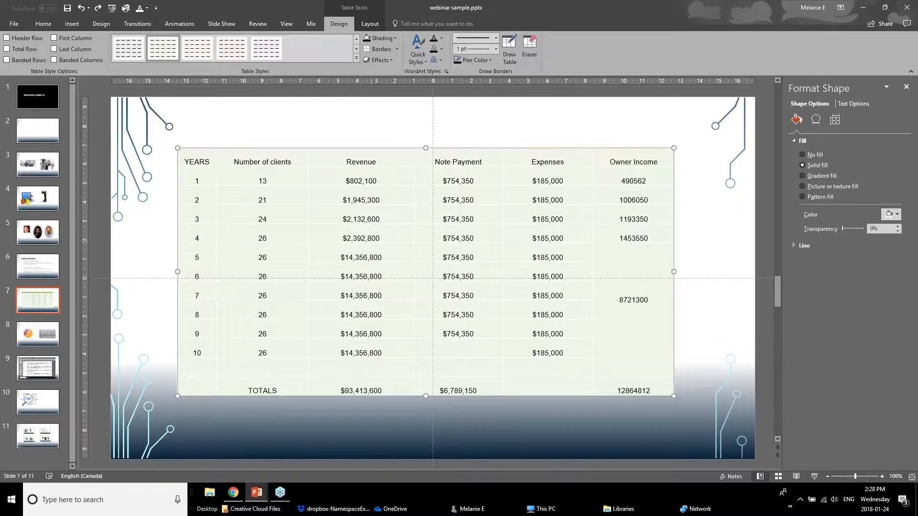
click(293, 119)
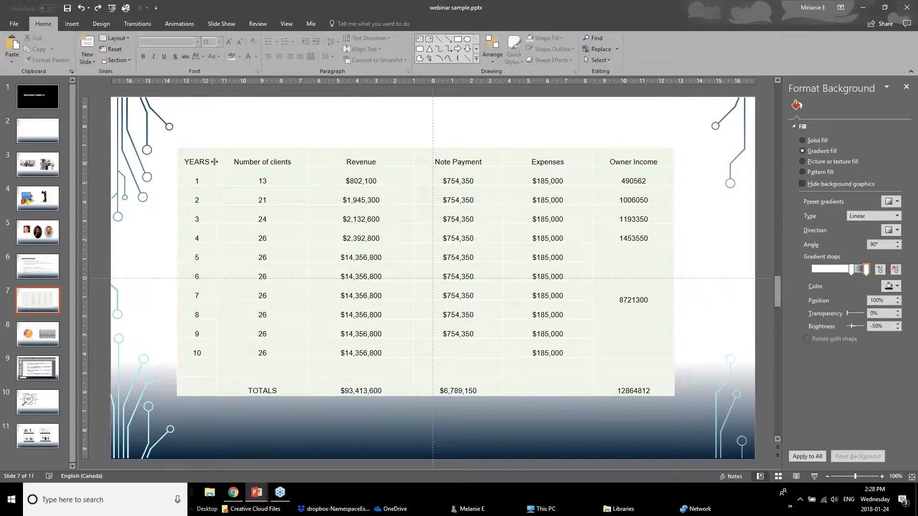
Shade the table's header row dark red and set its text colour to white
drag(200, 160, 655, 159)
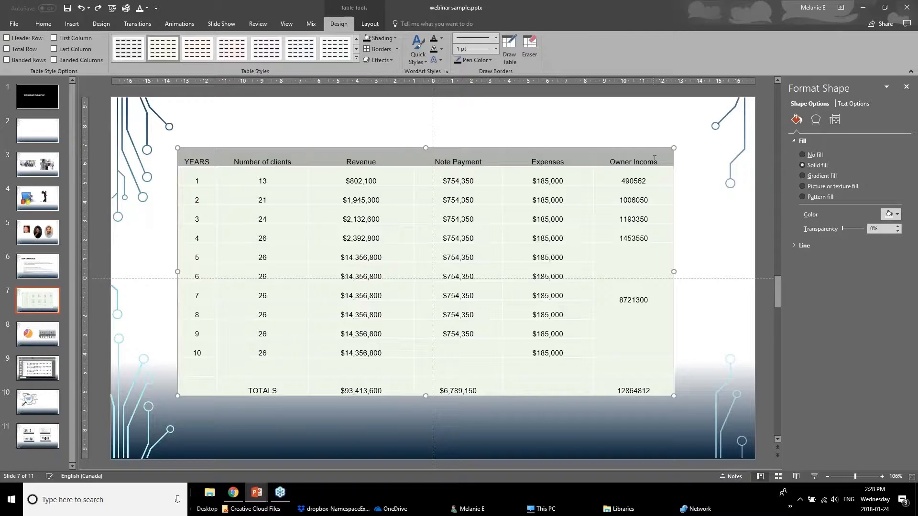
click(395, 39)
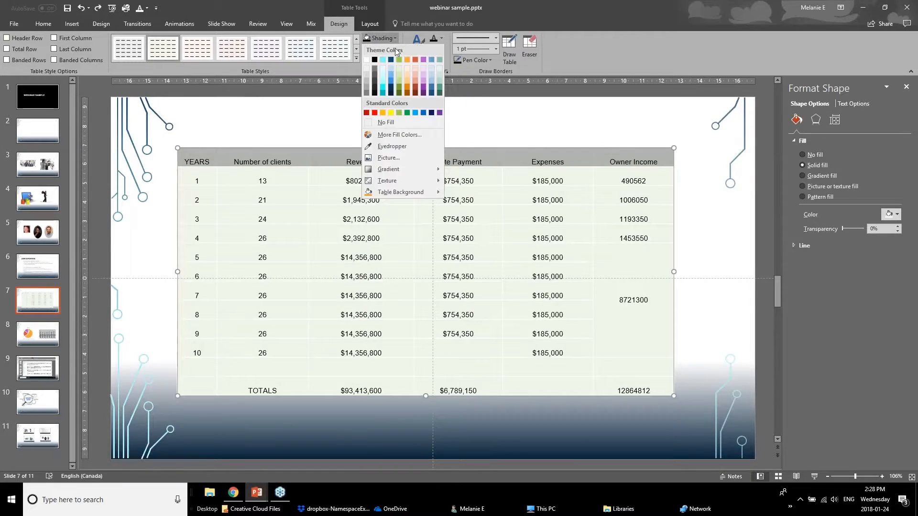
click(367, 114)
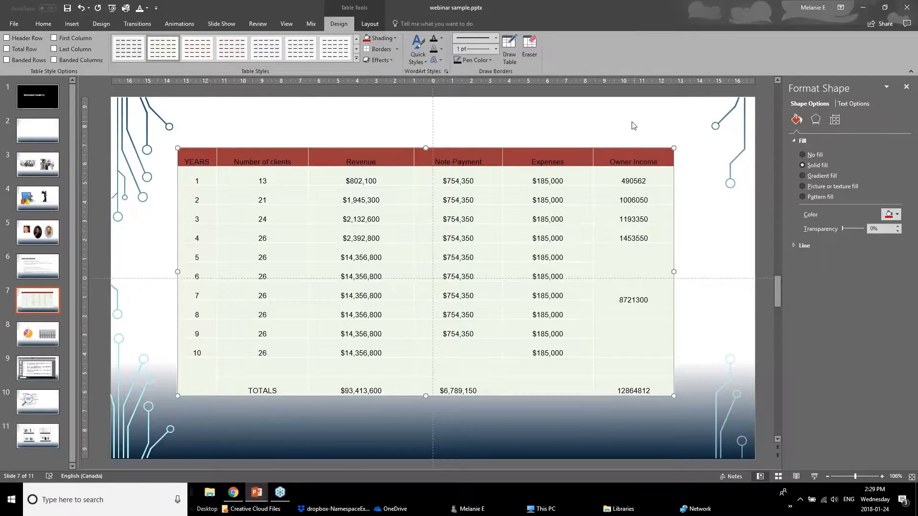
click(441, 39)
click(433, 58)
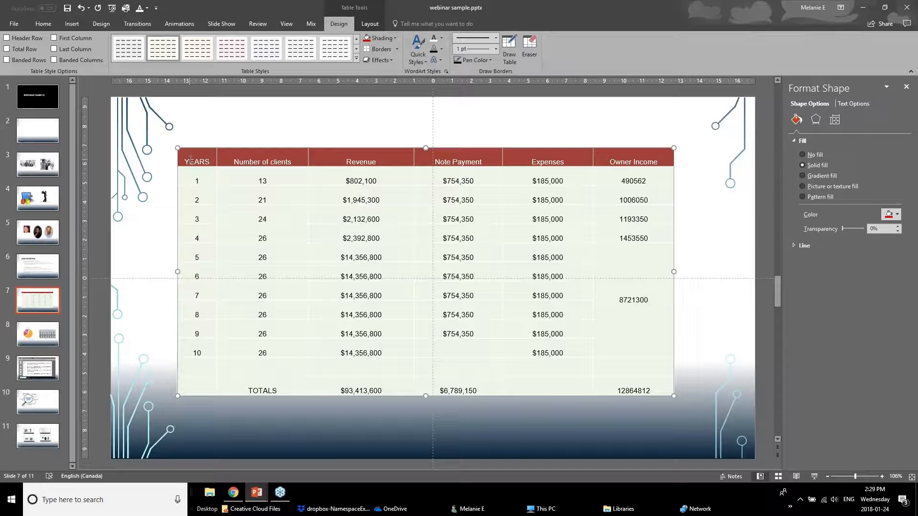
Select the table's data rows on slide 7 and set the border pen colour to a grey theme shade
drag(199, 177, 650, 385)
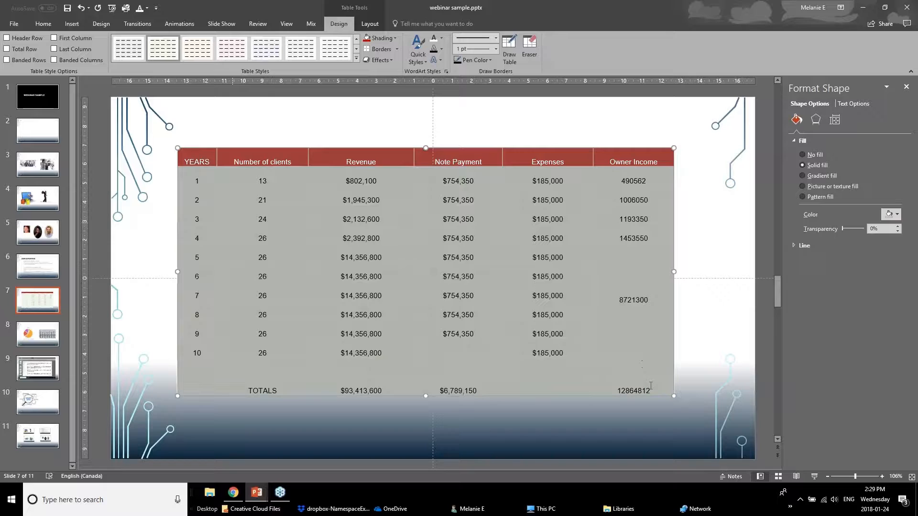
click(397, 50)
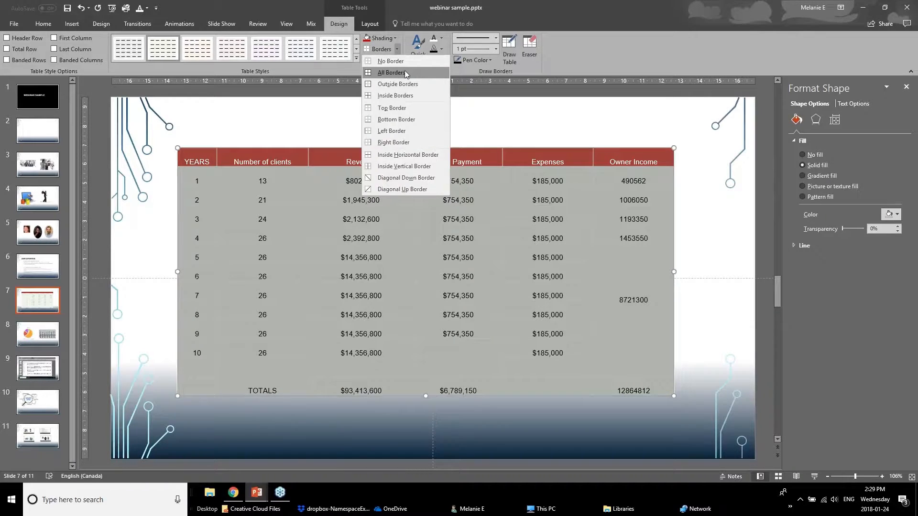
click(496, 50)
click(496, 50)
click(490, 60)
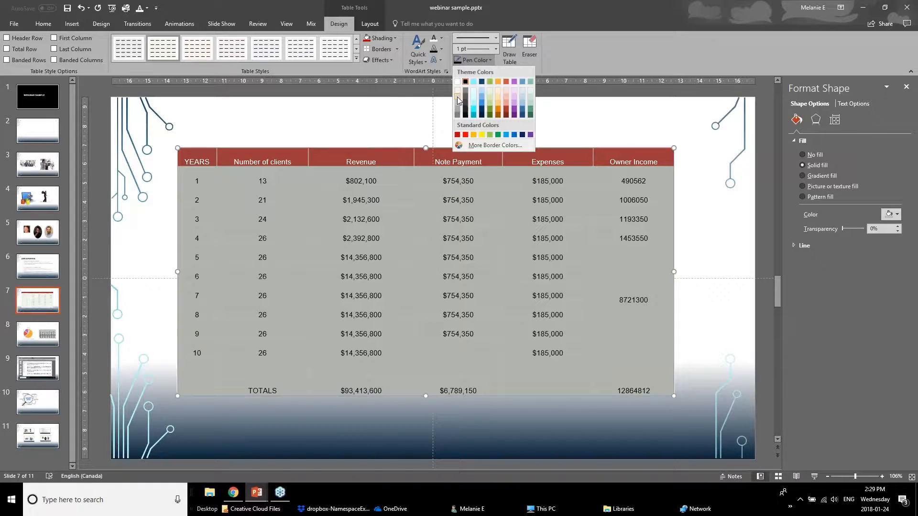
click(460, 108)
click(484, 62)
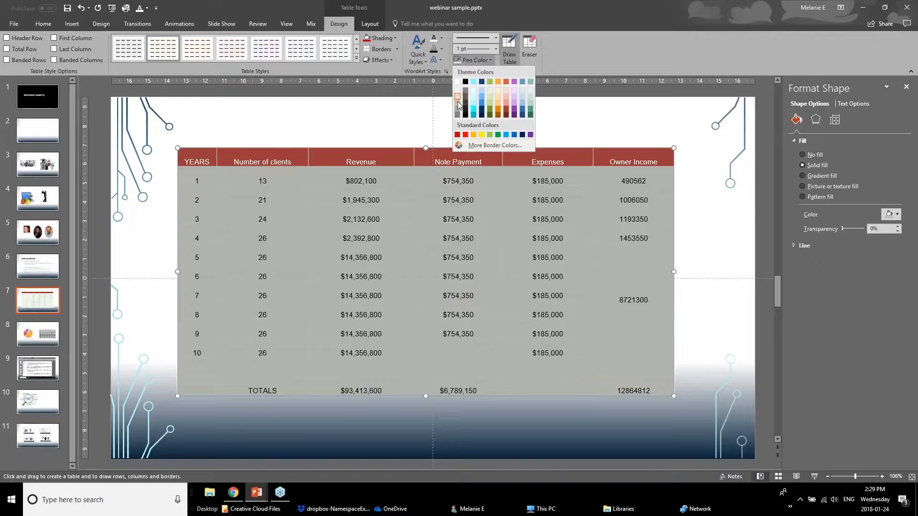
click(463, 100)
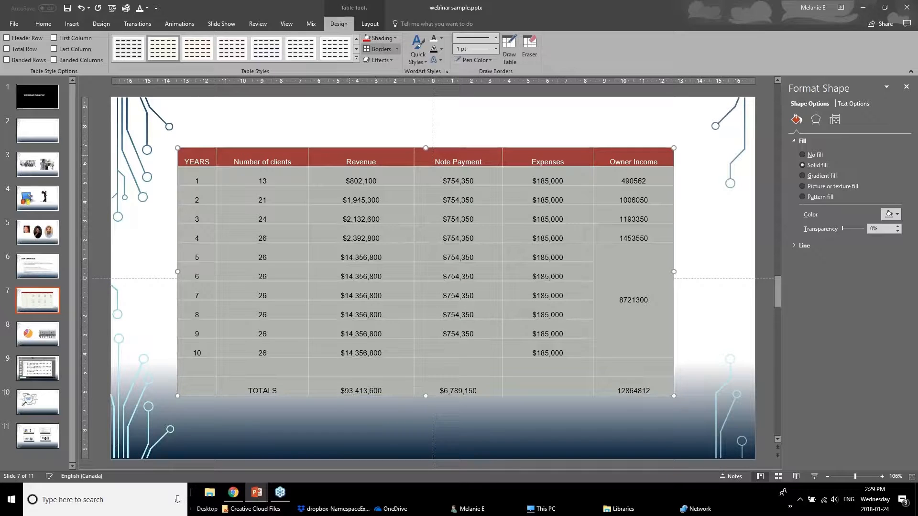
Apply all borders in the grey pen colour to the table rows below the header, and deselect the table
click(359, 143)
click(137, 263)
drag(199, 178, 664, 395)
click(396, 49)
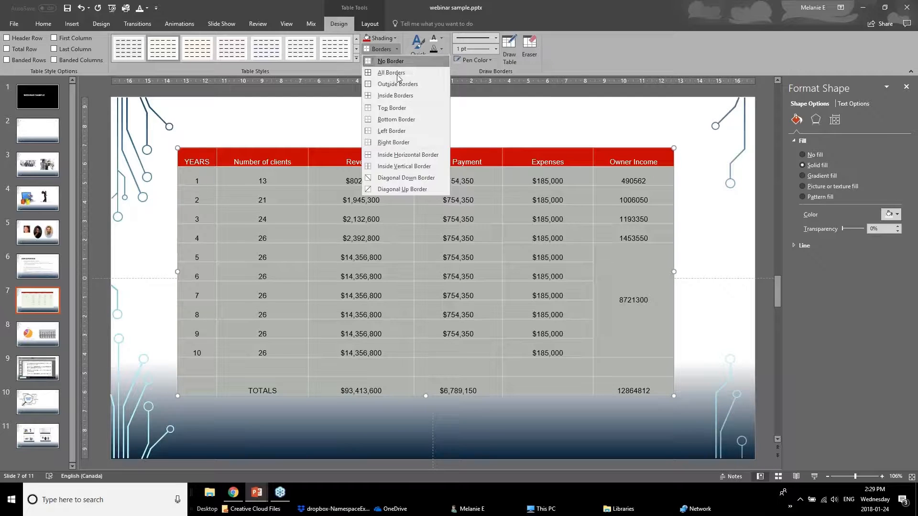
click(391, 72)
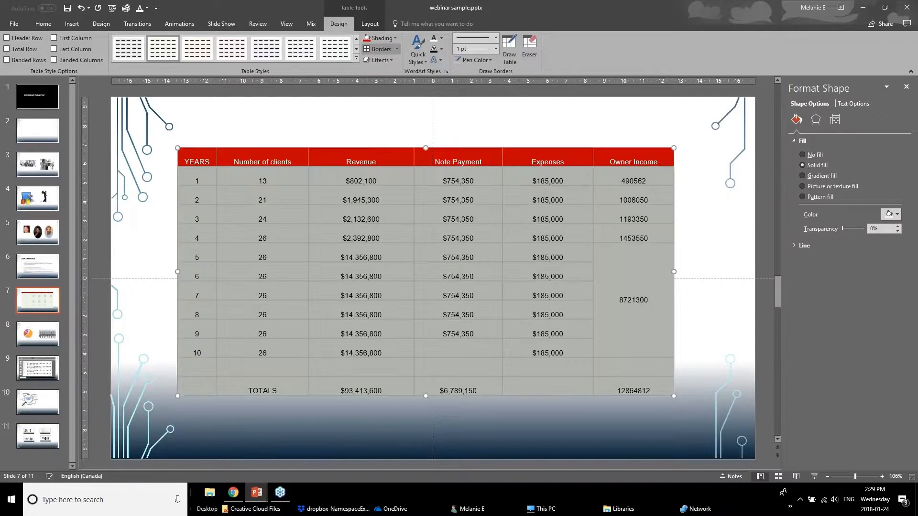
click(166, 252)
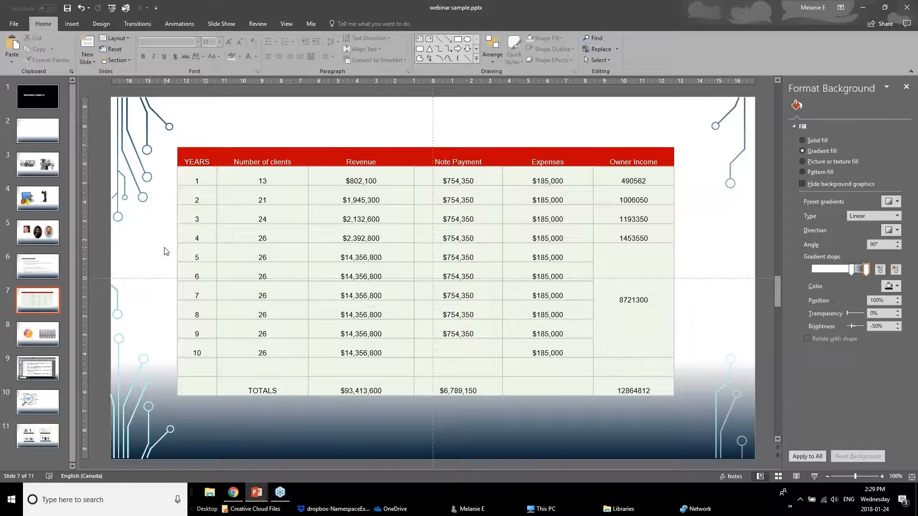
drag(191, 179, 638, 218)
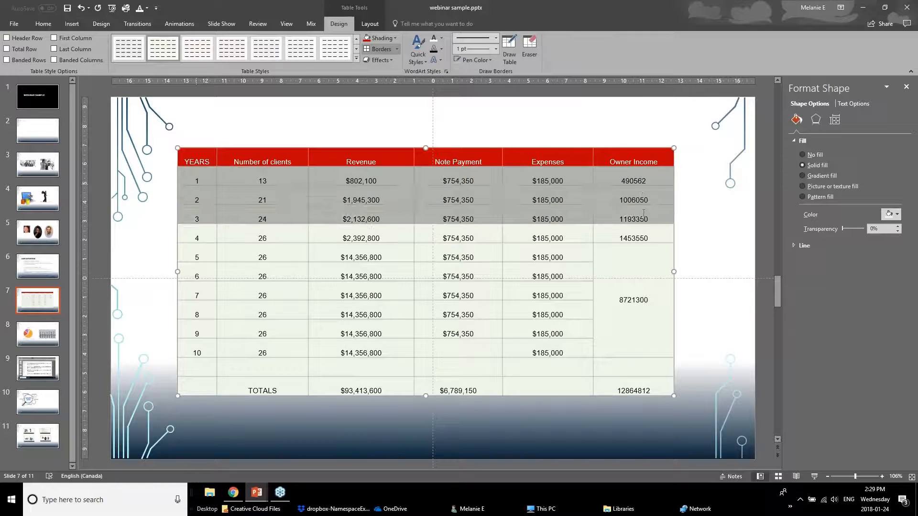
click(631, 255)
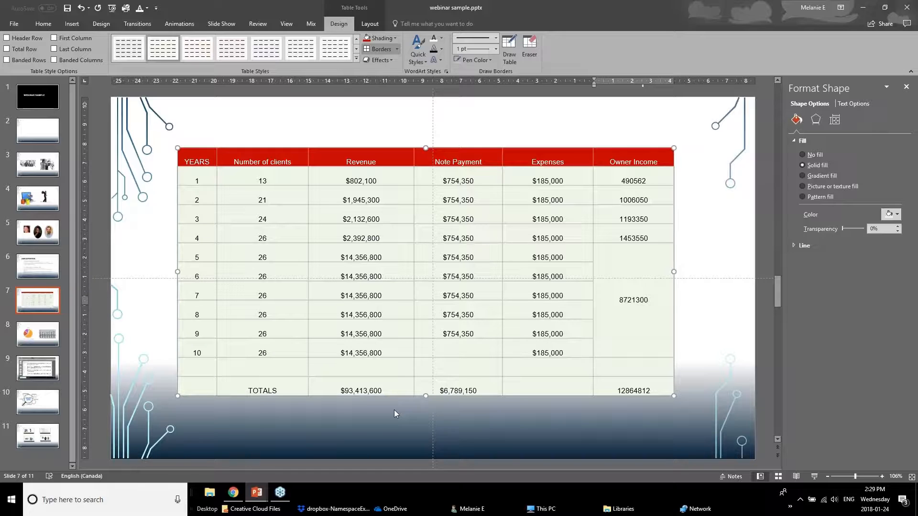
Select the whole table and centre its text vertically in the cells
click(198, 174)
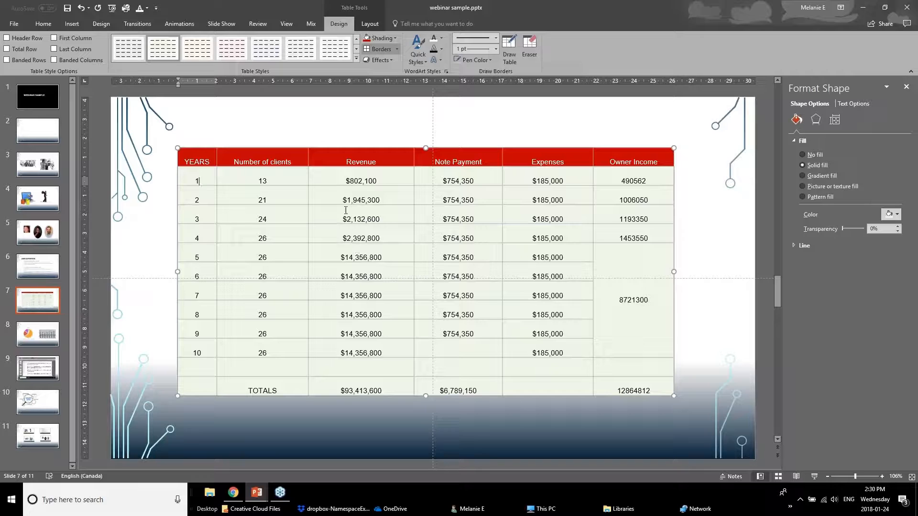
click(371, 25)
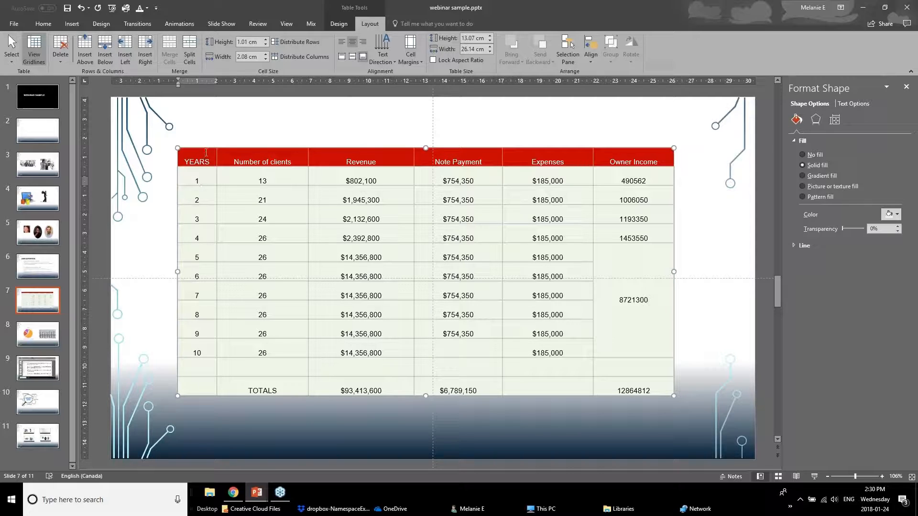
key(Escape)
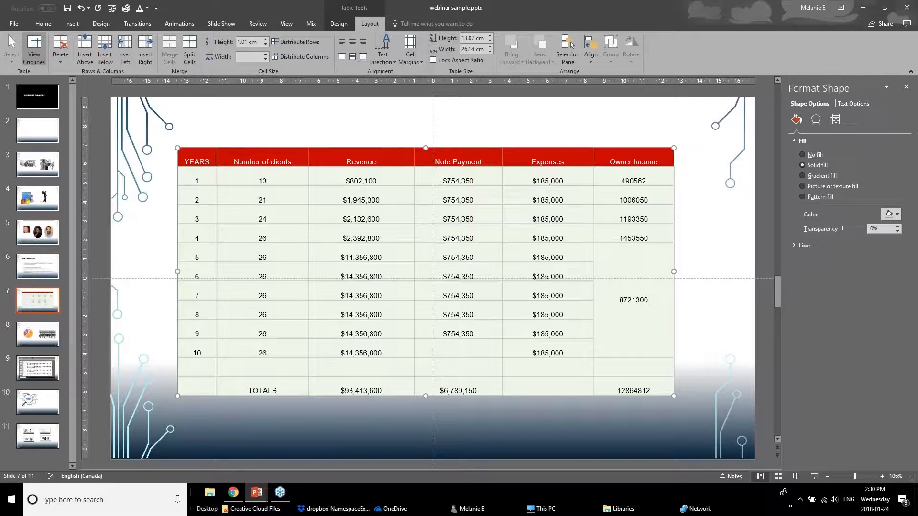
click(353, 59)
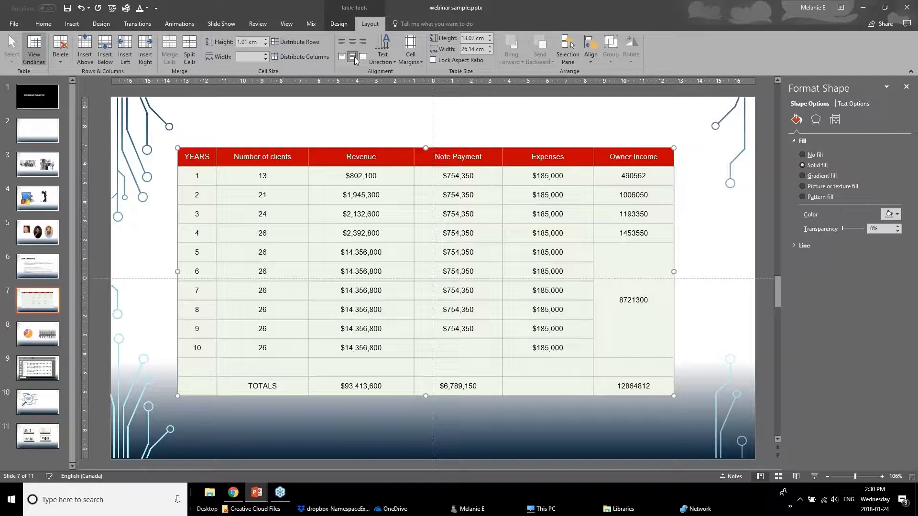
Try left and right alignment on the whole table's text, and set it back to centred
click(340, 42)
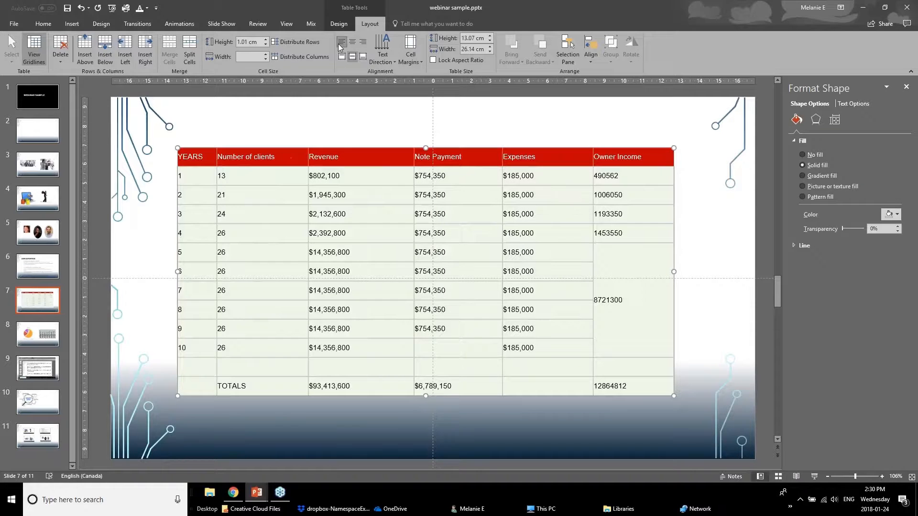
click(349, 42)
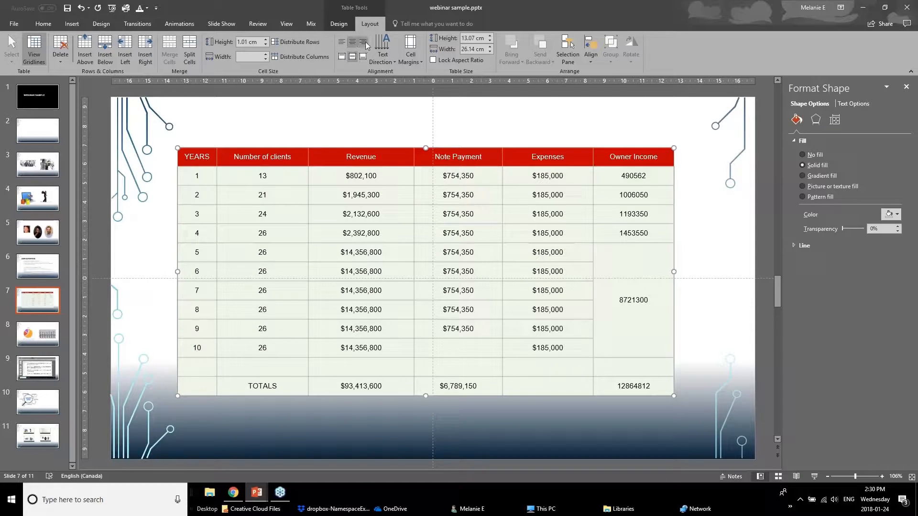
click(364, 43)
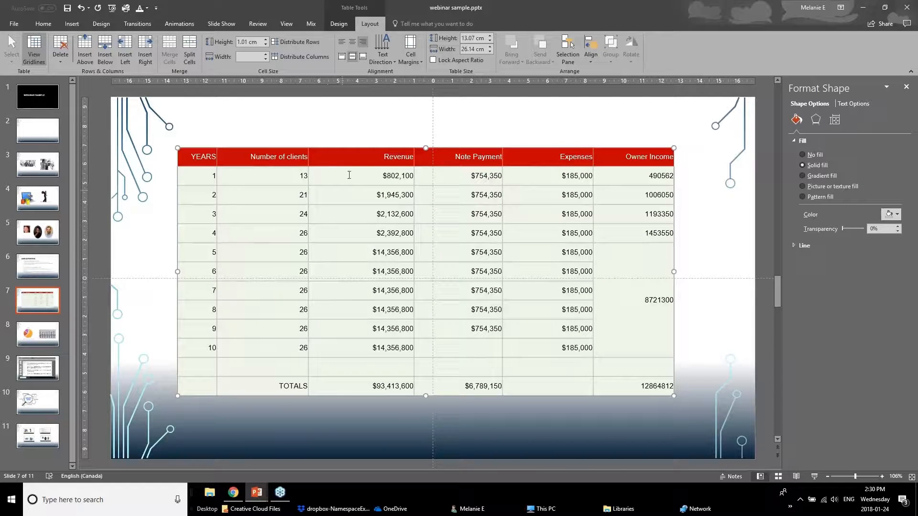
click(351, 41)
click(244, 209)
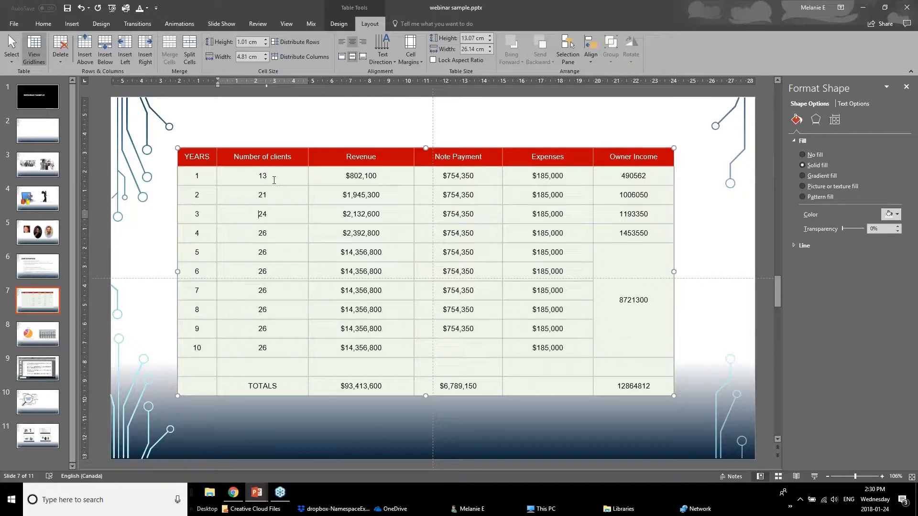
Try rotating the text in the YEARS column cells by 90°, and set their text direction back to horizontal
drag(213, 184, 183, 371)
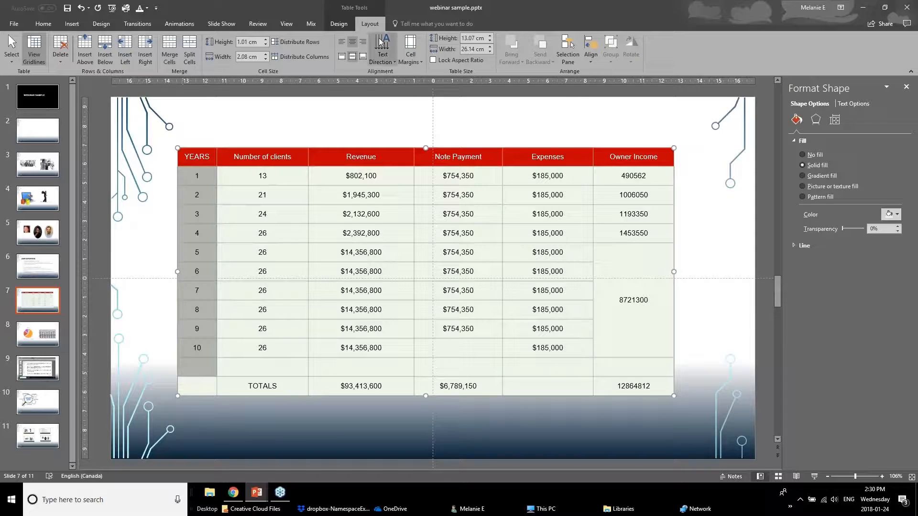
click(383, 61)
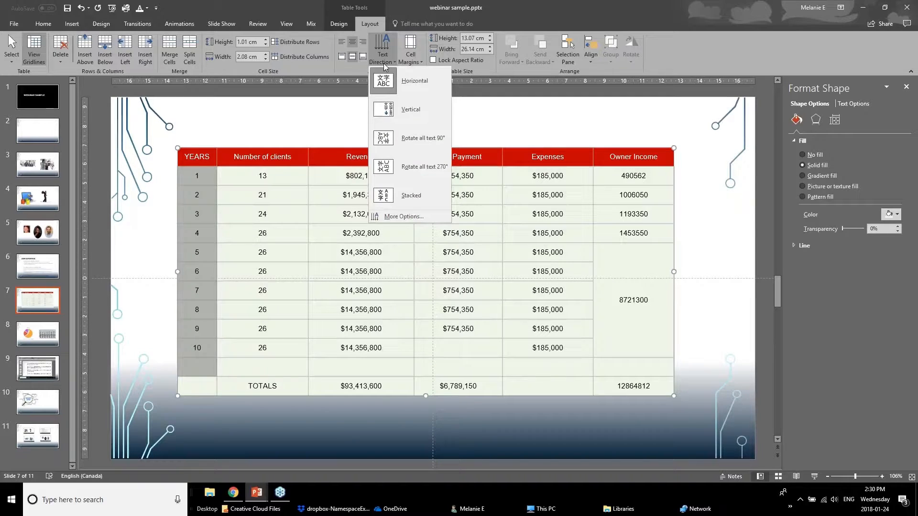
click(408, 140)
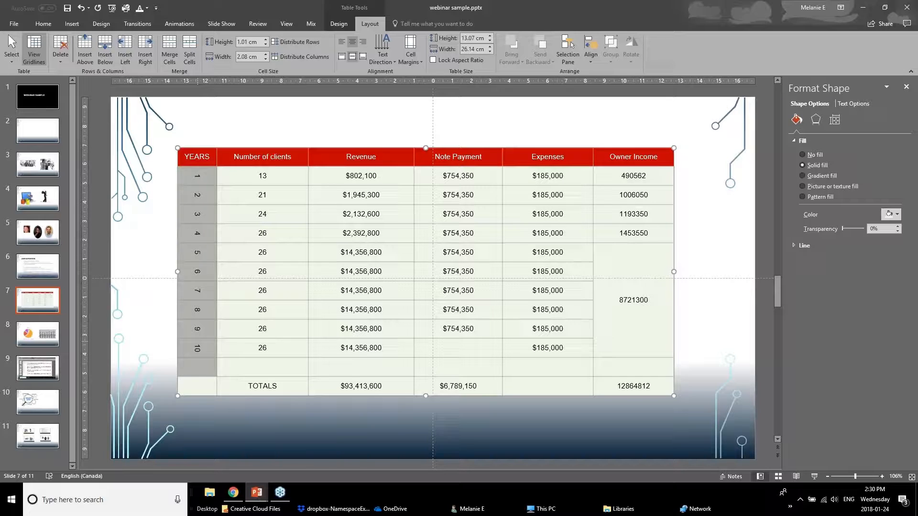
click(382, 54)
click(398, 88)
Select all cells of the table and set their cell margins to Narrow
click(195, 176)
click(204, 163)
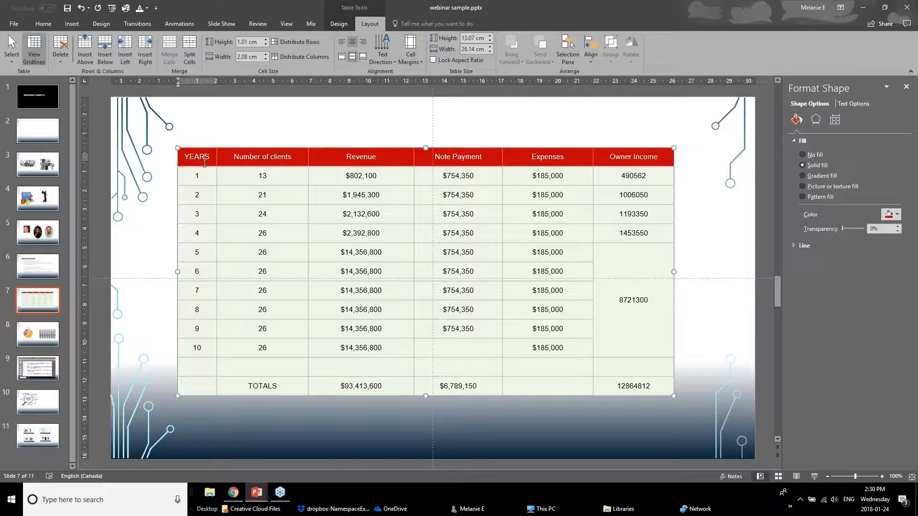
click(412, 61)
click(235, 200)
click(258, 177)
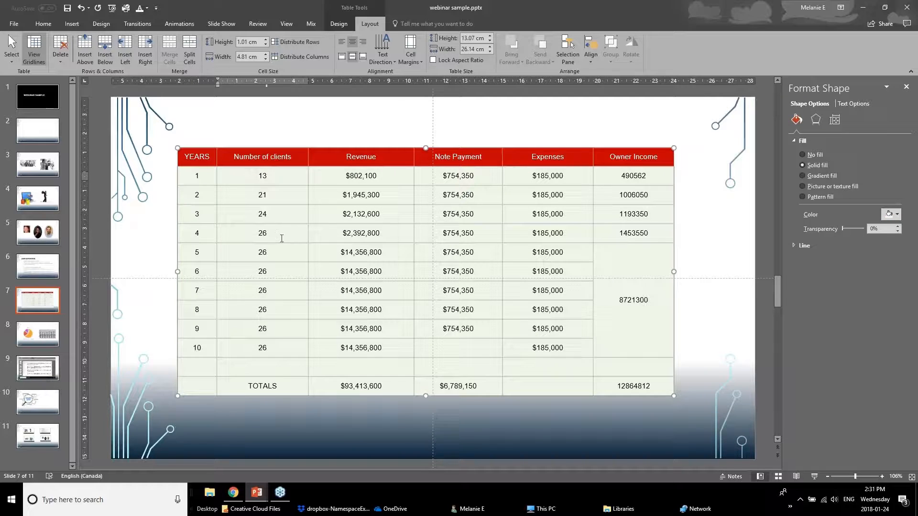
key(ctrl+a)
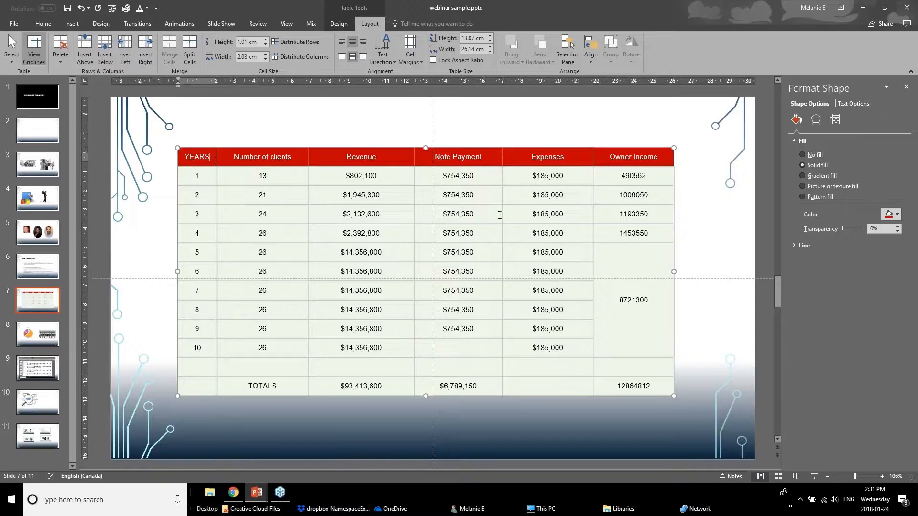
click(406, 54)
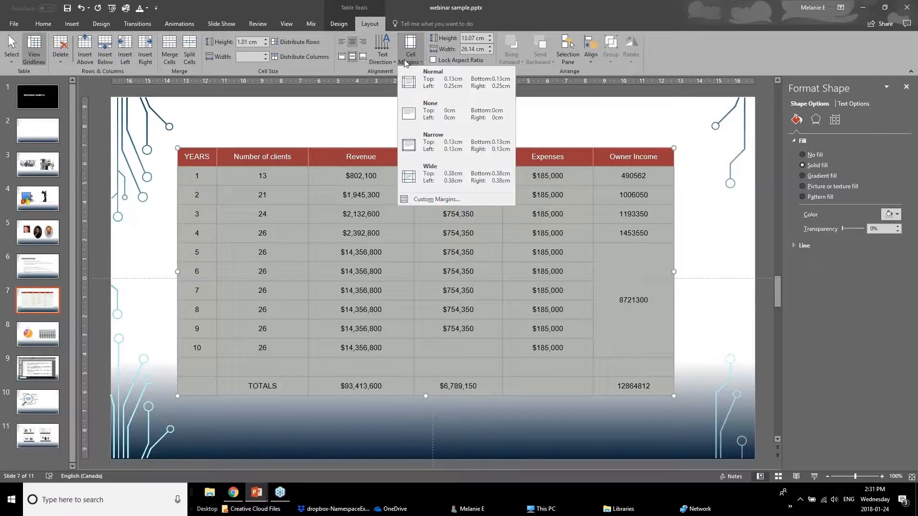
click(441, 158)
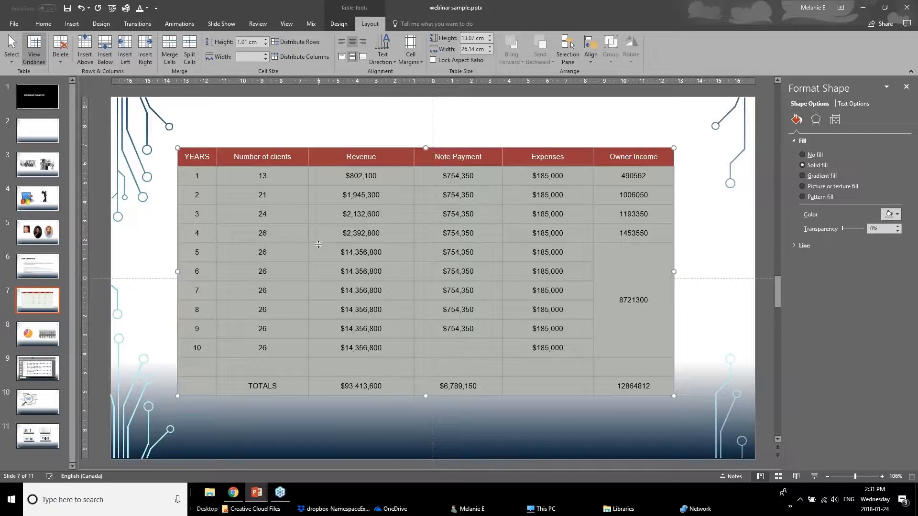
Open the table's text box formatting options to view the vertical alignment, text direction and margin settings
click(373, 176)
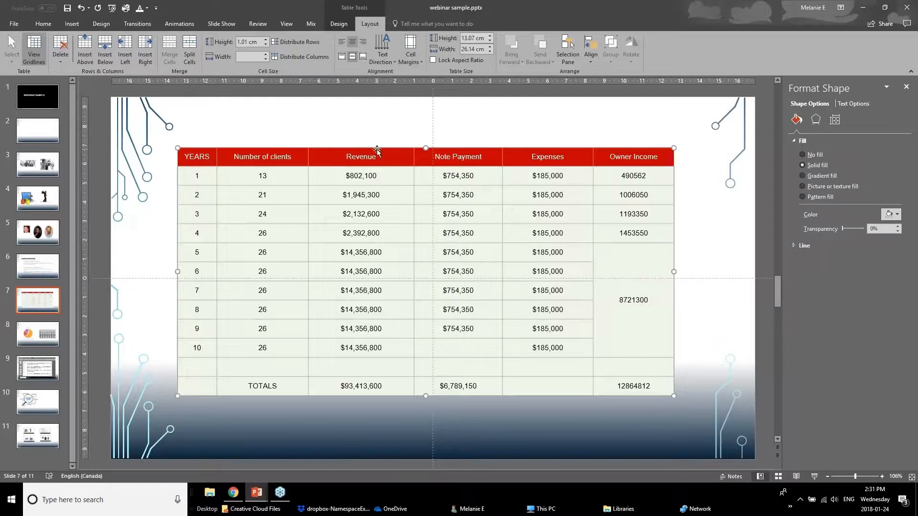
right_click(621, 148)
click(640, 298)
click(850, 106)
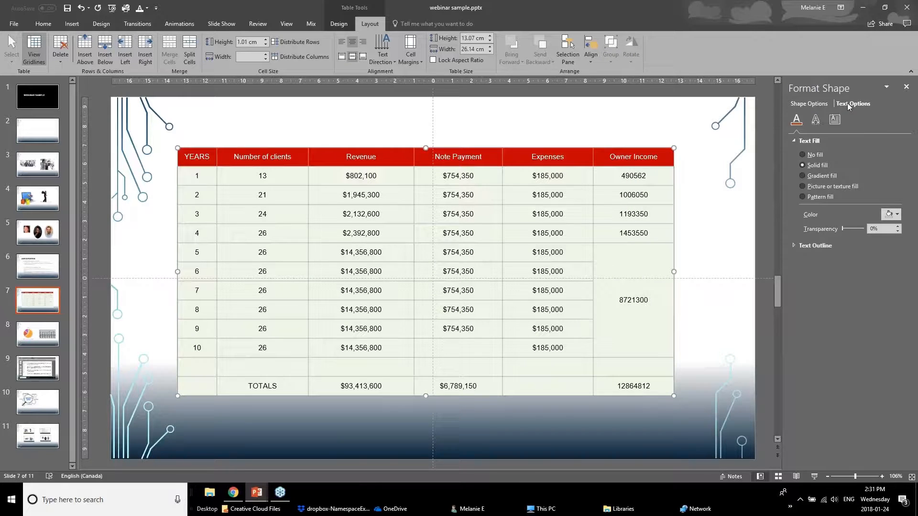
click(834, 120)
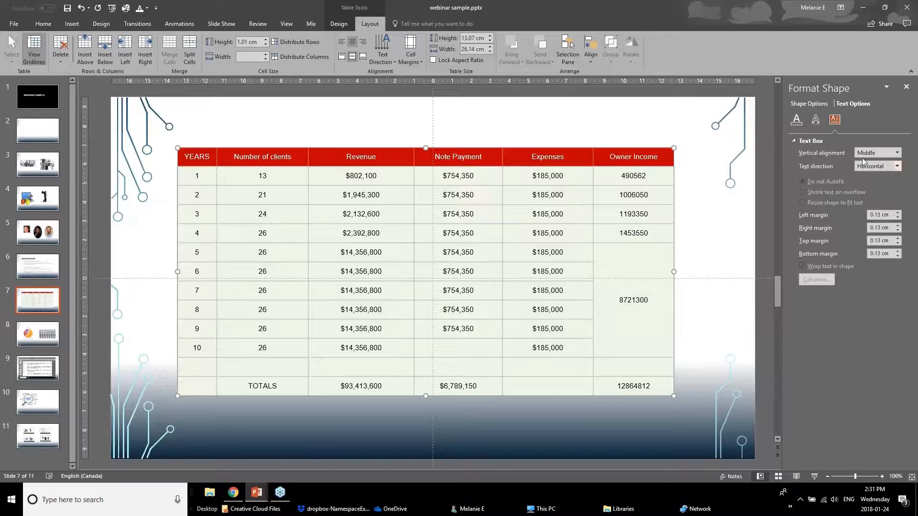
click(511, 232)
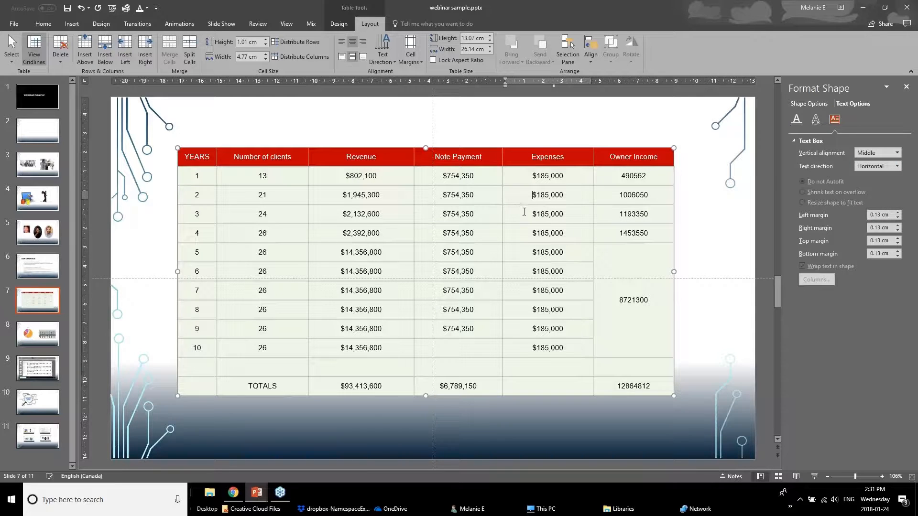
click(615, 257)
drag(616, 293, 620, 357)
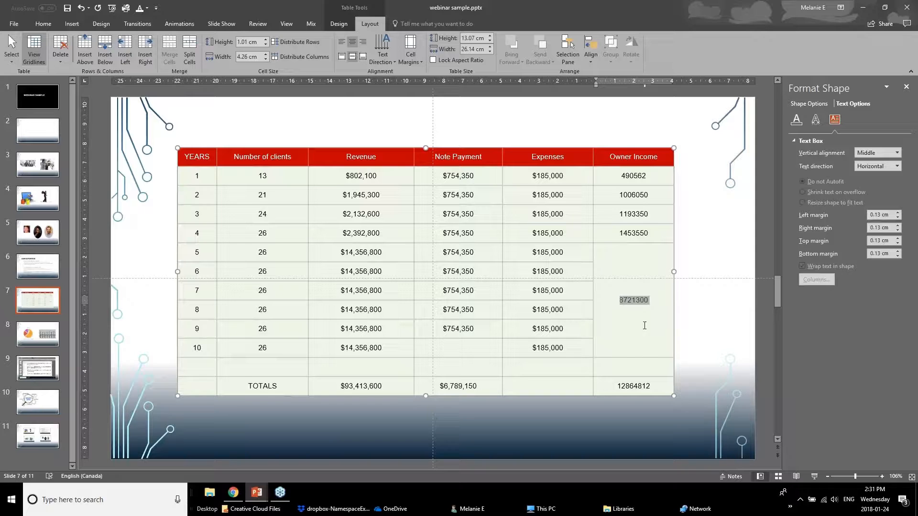
click(633, 350)
drag(642, 390, 207, 389)
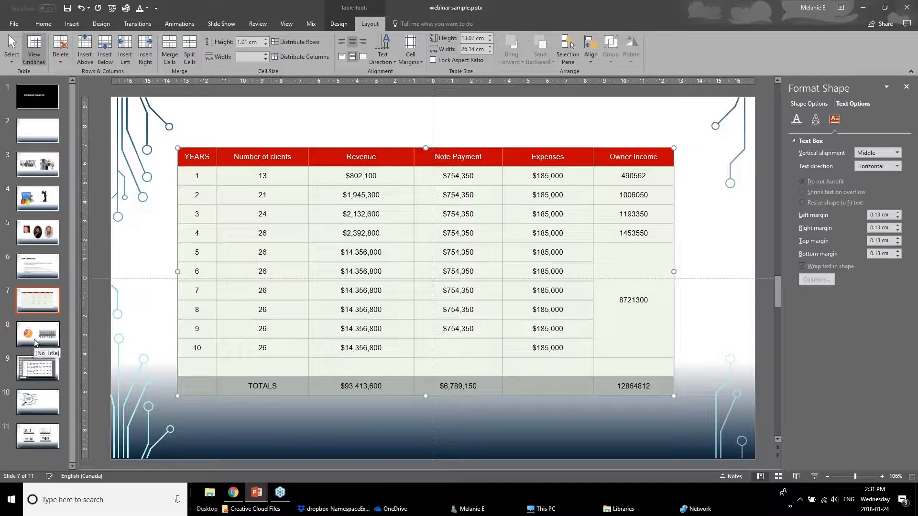
Return to the Powerpoint Webinar January 2018 v1 deck and go to the Better Looking Graphs slide
click(257, 492)
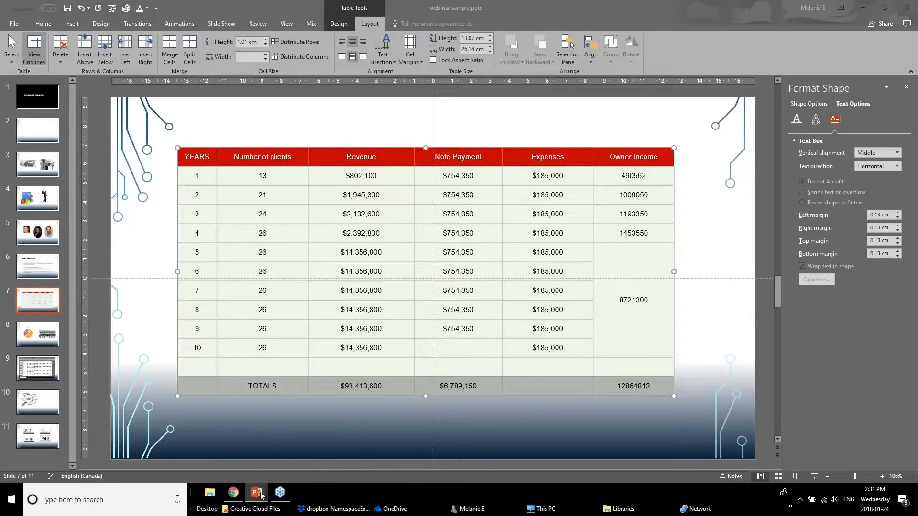
click(207, 451)
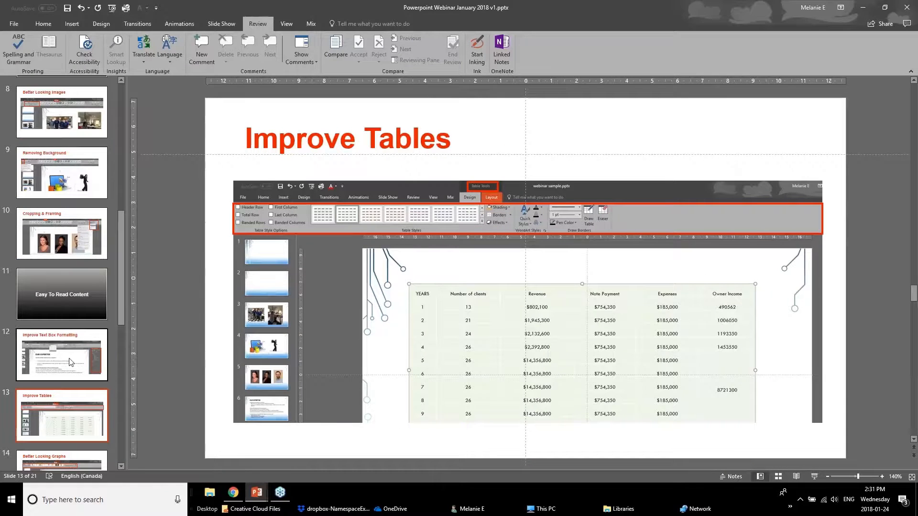
click(48, 430)
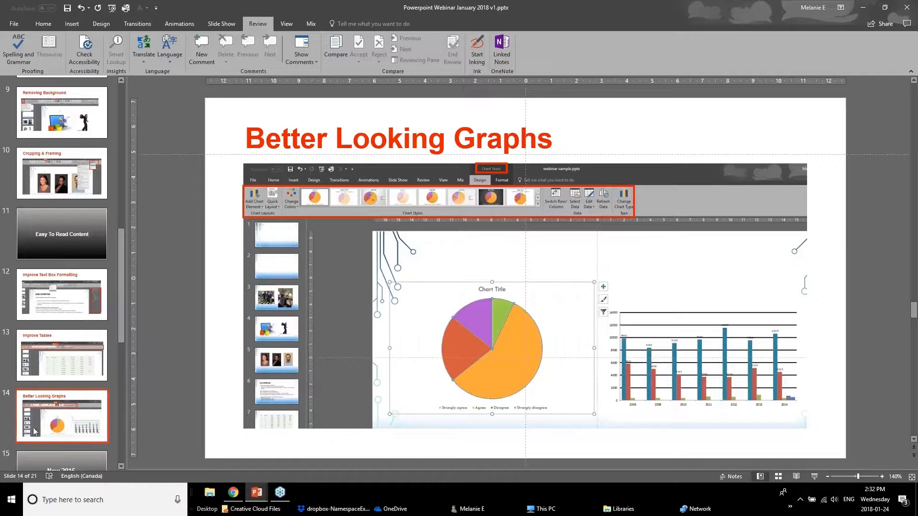
Switch to the webinar sample deck and go to slide 8 containing the pie chart and bar chart
click(437, 266)
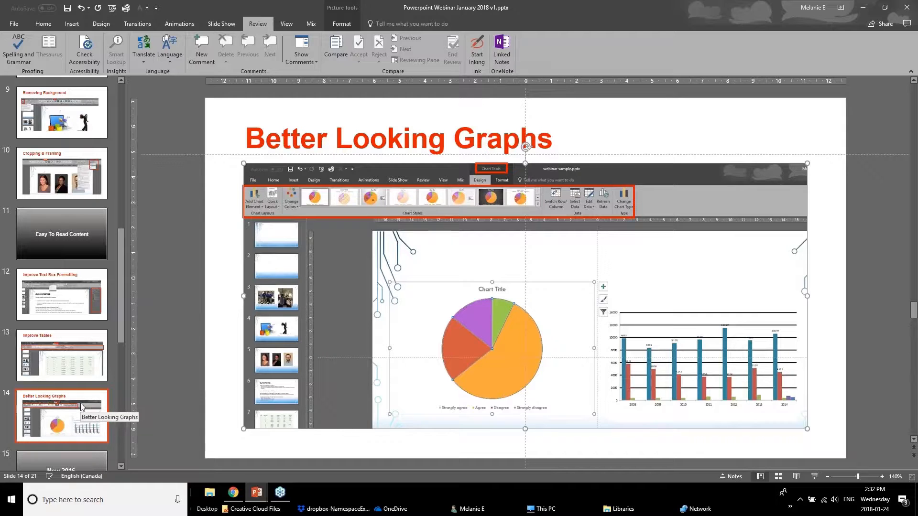
click(257, 492)
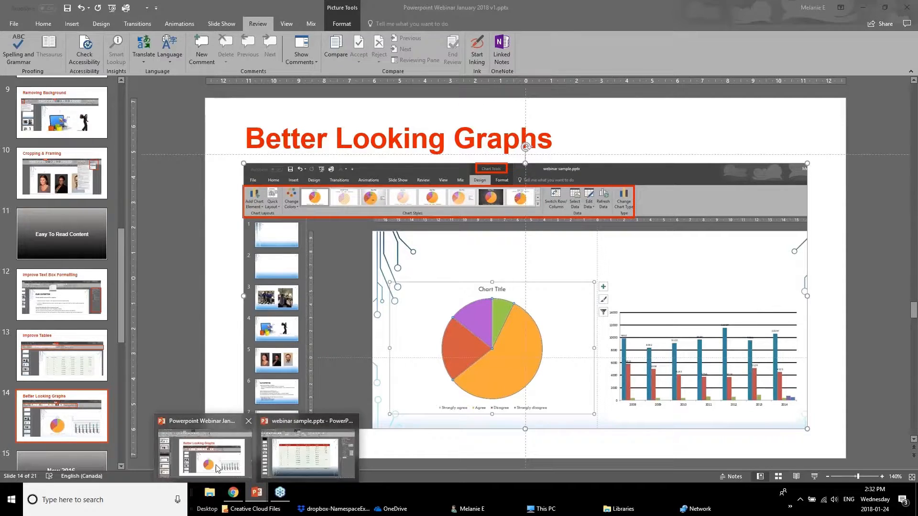
click(306, 454)
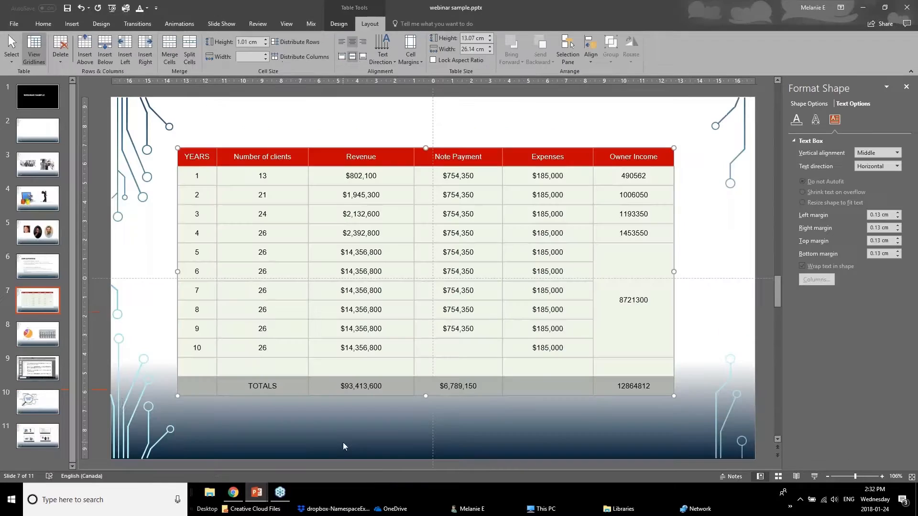
click(46, 335)
click(478, 287)
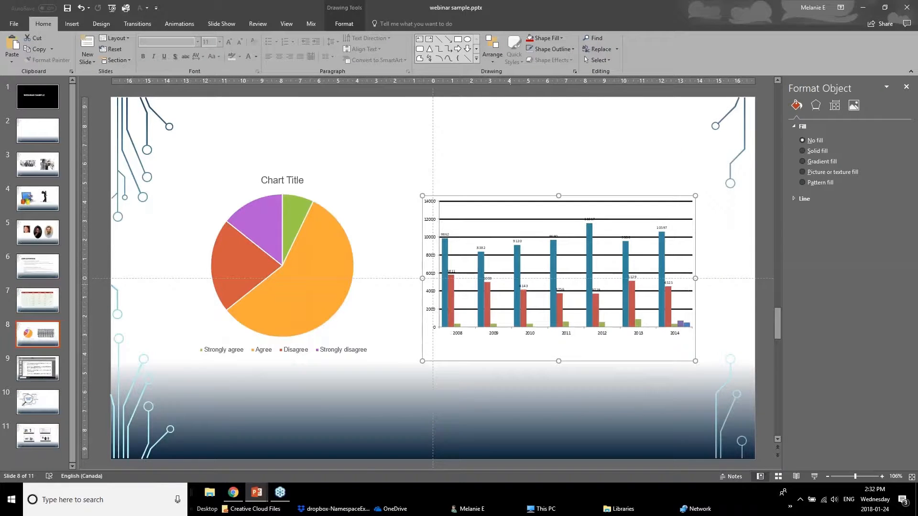
click(255, 268)
click(354, 375)
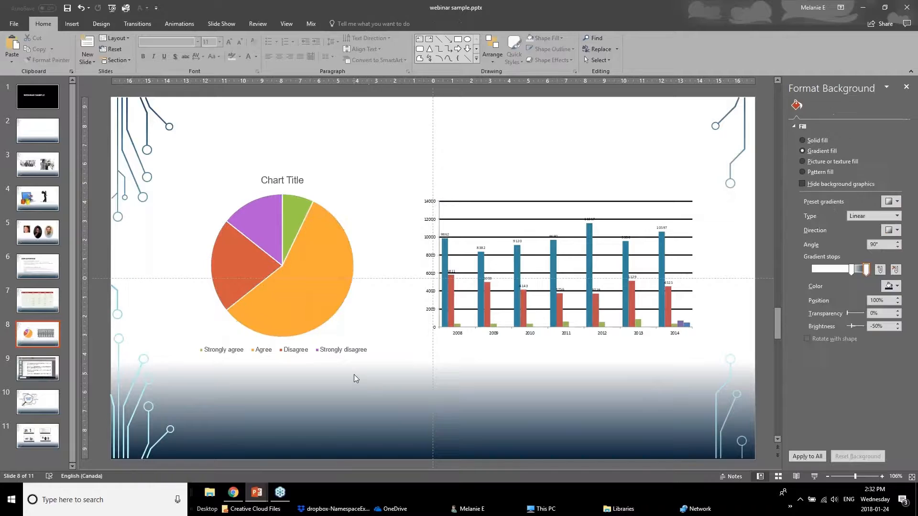
Shrink the pie chart in the slide's lower-left area and move the bar chart up toward the middle of the slide
click(544, 284)
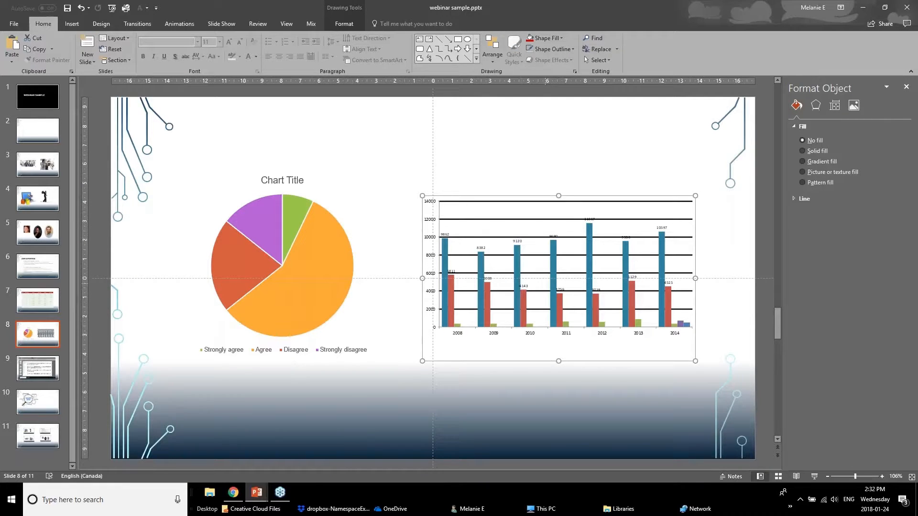
drag(545, 284, 537, 254)
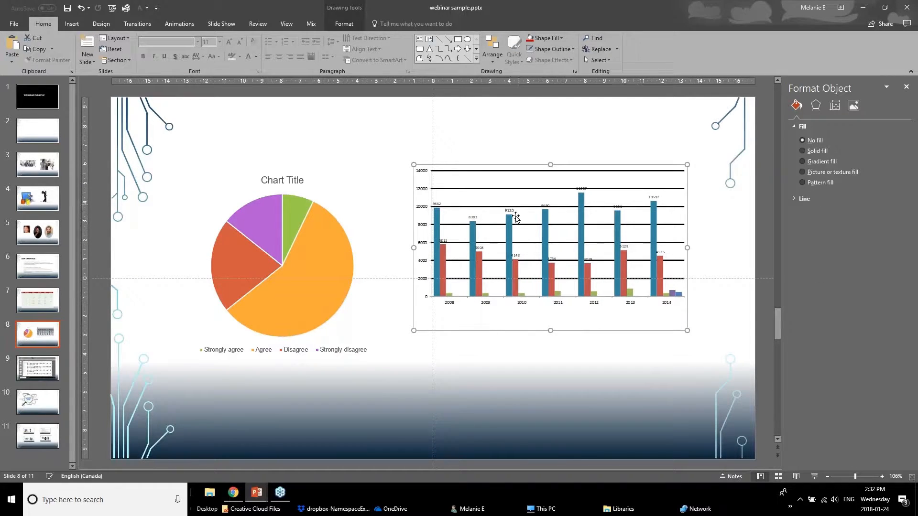
drag(516, 216, 536, 232)
click(345, 244)
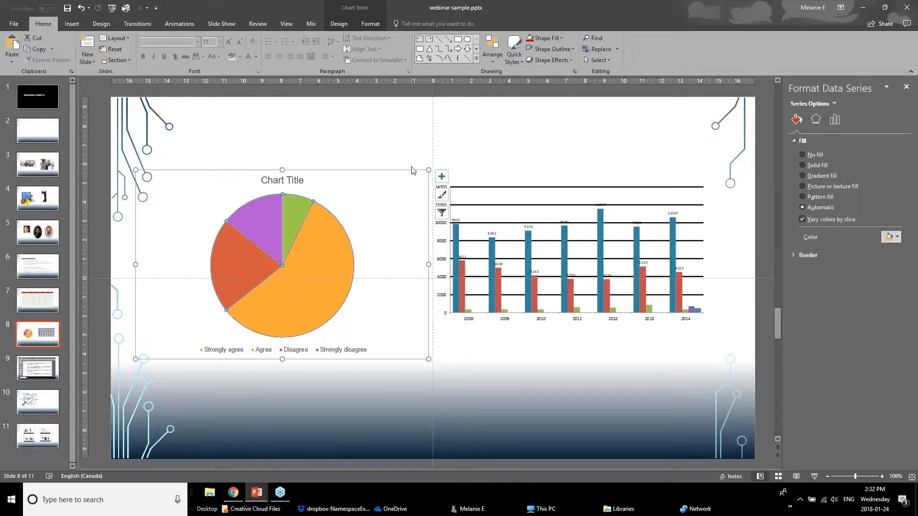
drag(272, 322, 220, 384)
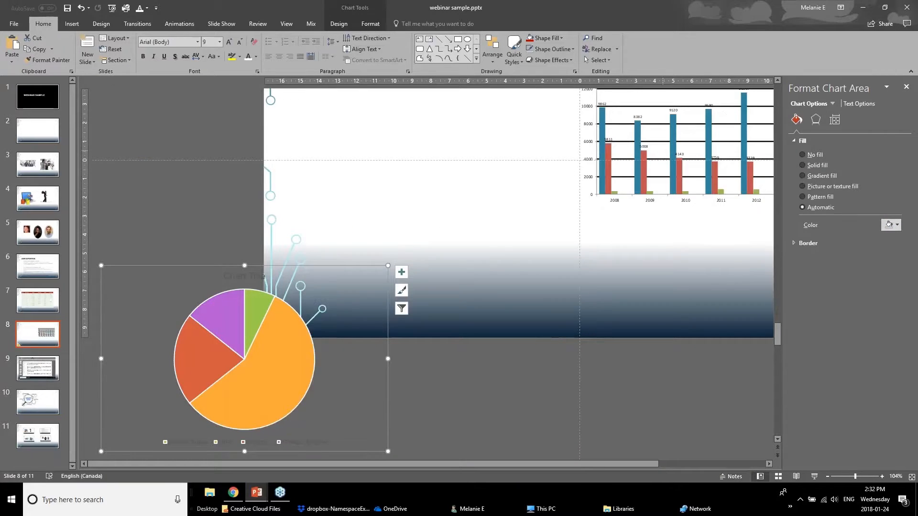
drag(387, 265, 242, 384)
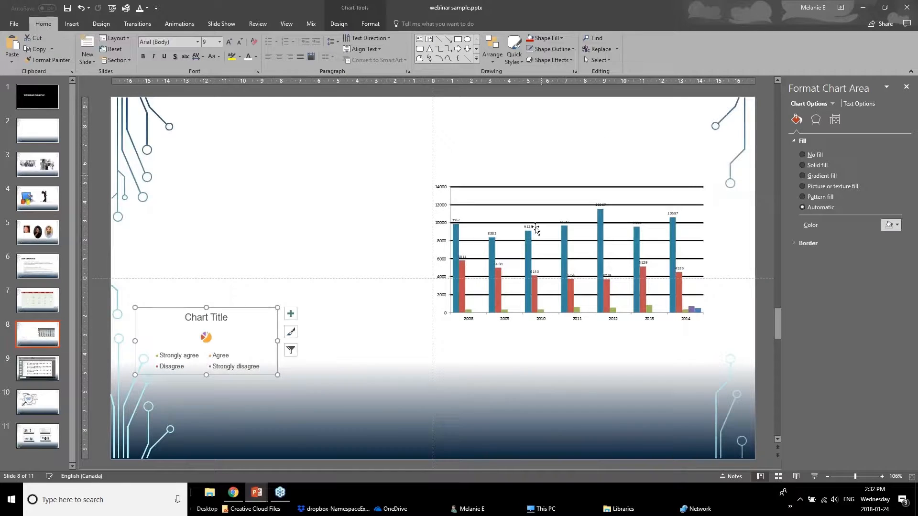
click(532, 225)
drag(598, 186, 550, 162)
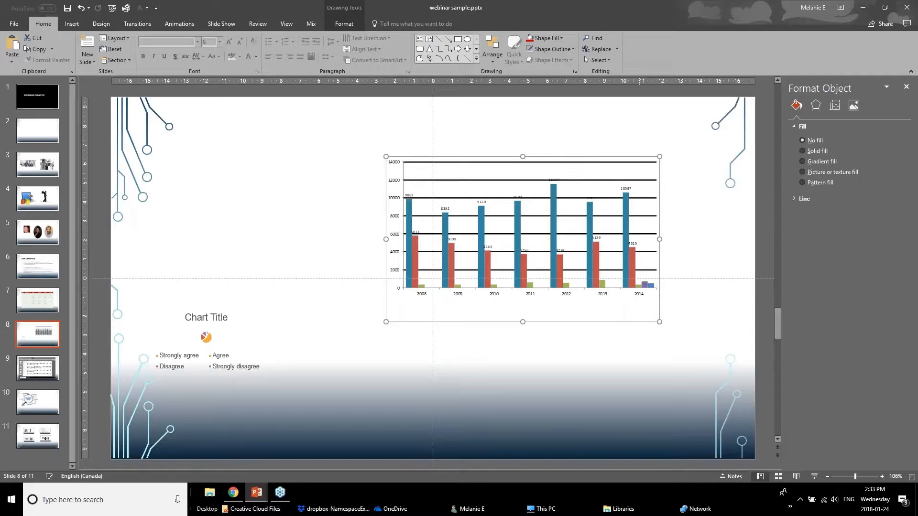
Open the embedded bar chart for editing and delete the data labels above the blue columns
double_click(640, 316)
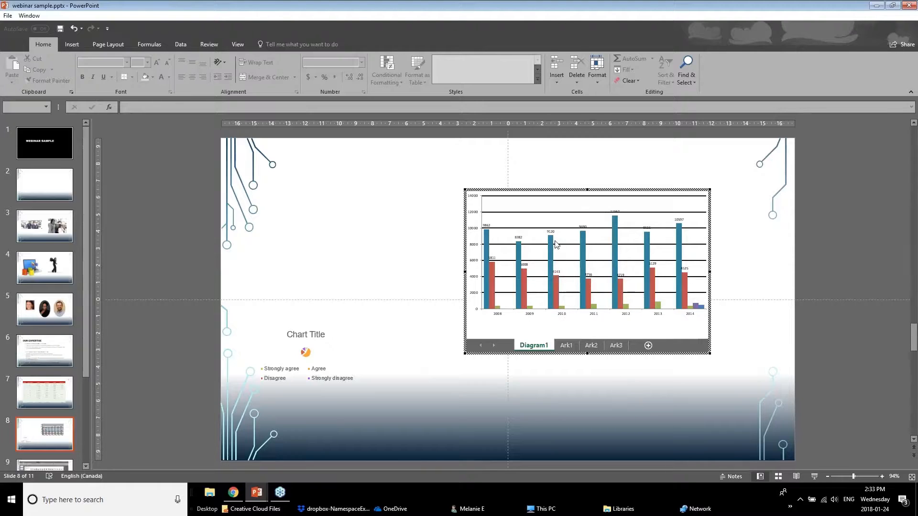
click(616, 211)
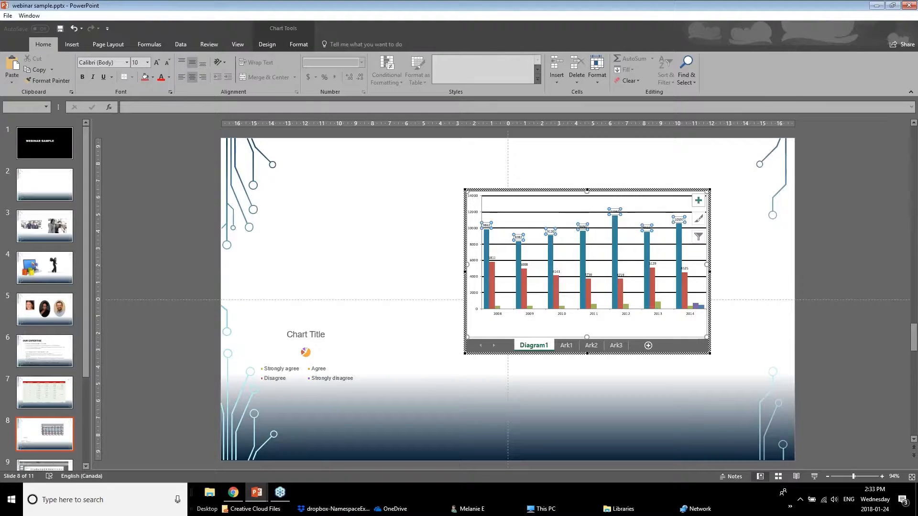
key(Delete)
Increase the bar chart's vertical axis label font size to 20
click(479, 230)
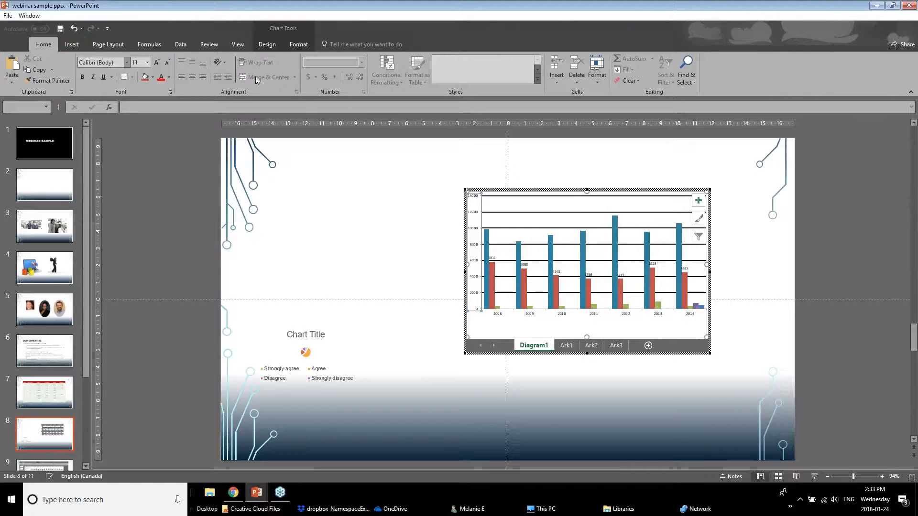
click(155, 63)
click(156, 62)
click(155, 62)
click(156, 62)
click(156, 63)
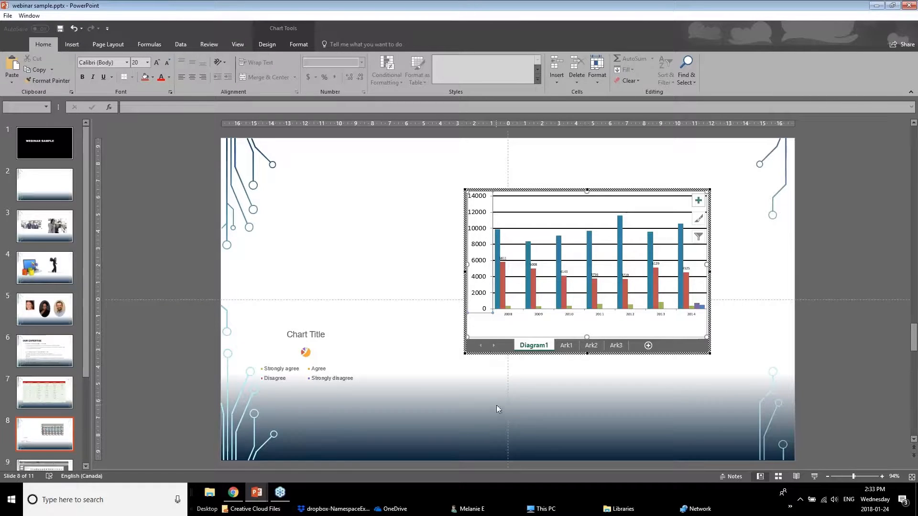
Increase the year axis labels to font size 20 and delete the data labels above the red columns
click(509, 315)
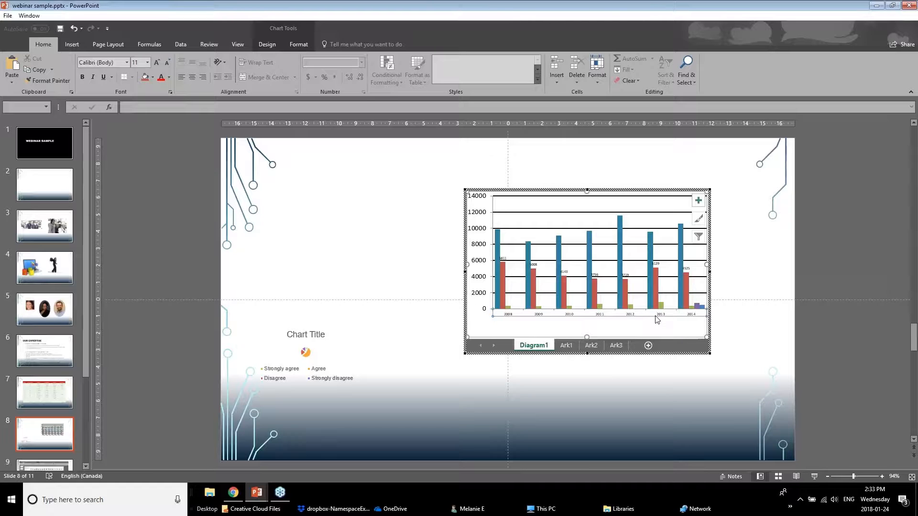
click(157, 63)
click(157, 63)
click(157, 63)
click(157, 63)
click(157, 63)
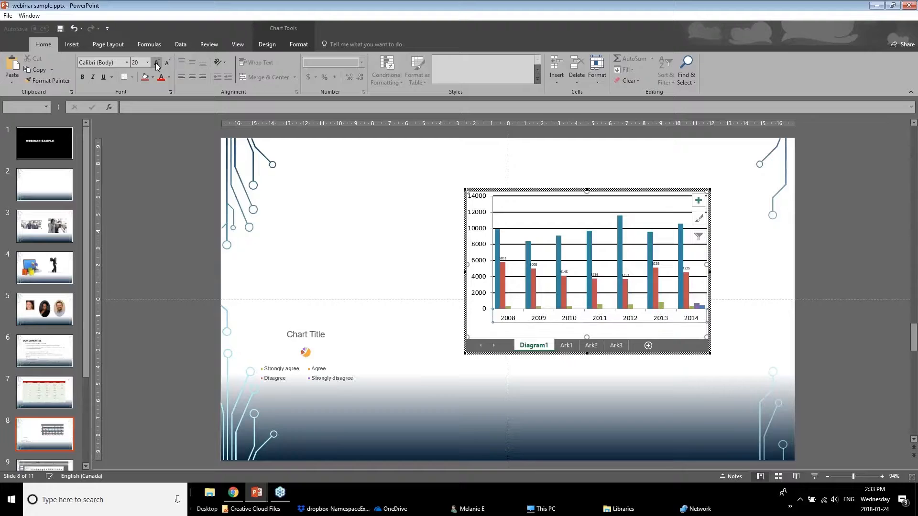
click(594, 275)
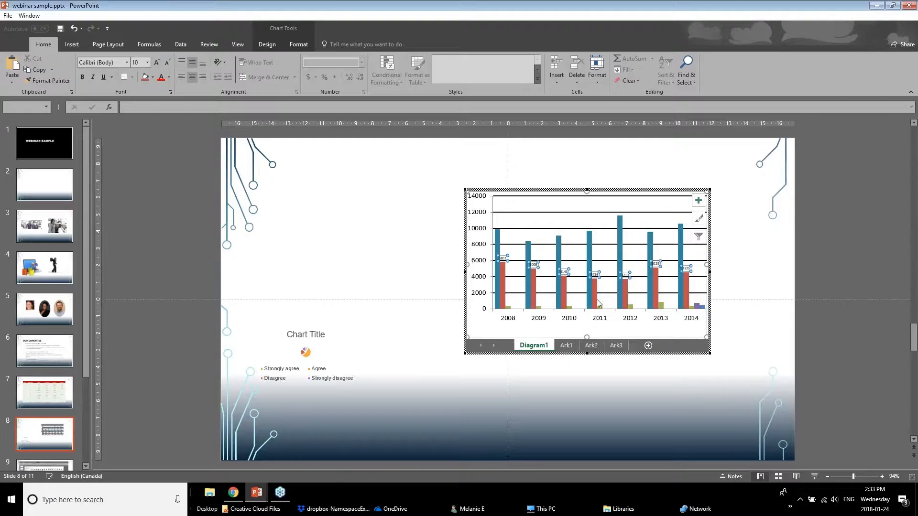
key(Delete)
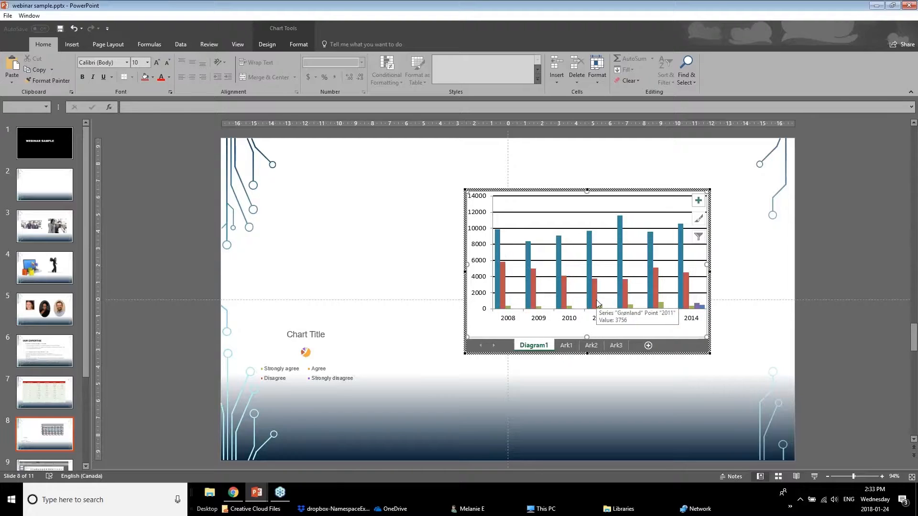
Fill the blue Svalbard column series with the orange theme colour
click(592, 269)
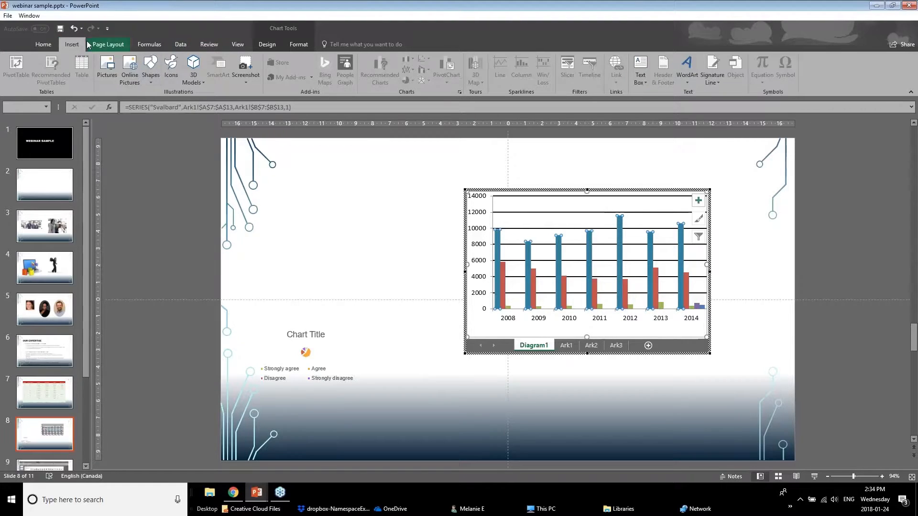
right_click(498, 268)
click(403, 279)
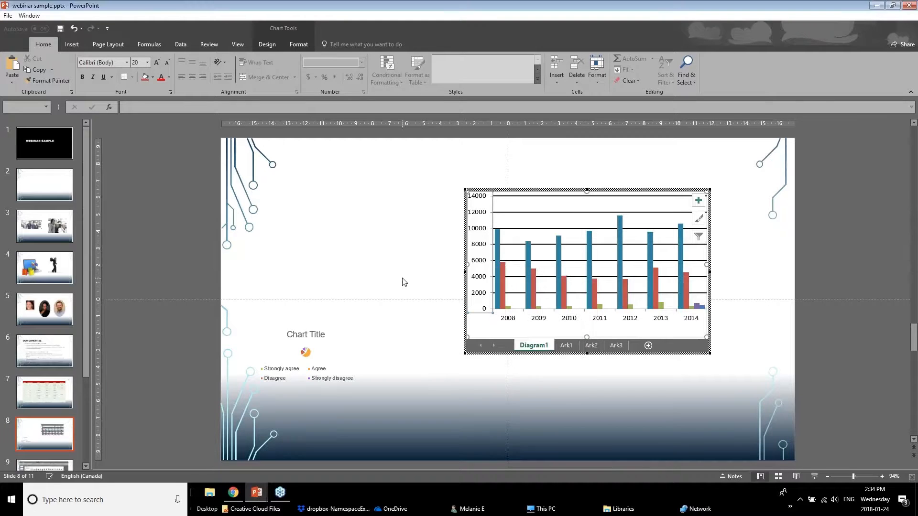
click(497, 249)
right_click(498, 249)
click(509, 223)
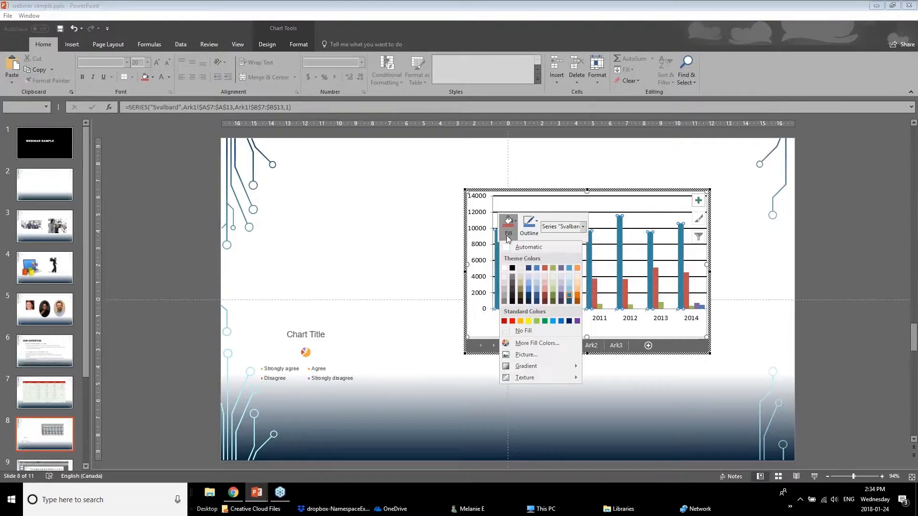
click(577, 269)
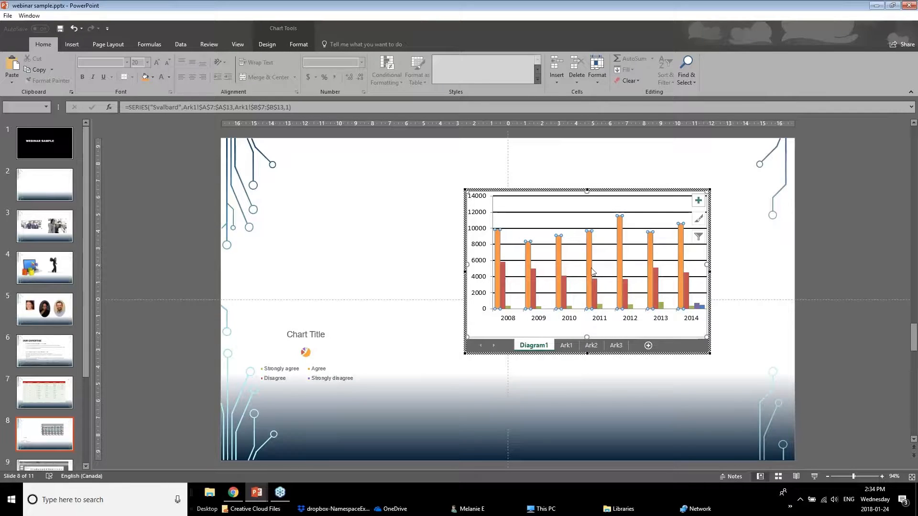
click(536, 193)
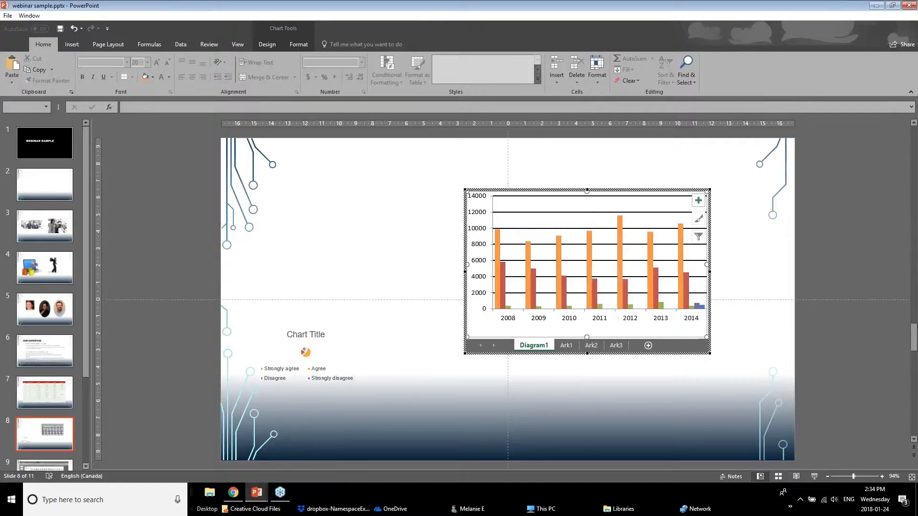
right_click(535, 193)
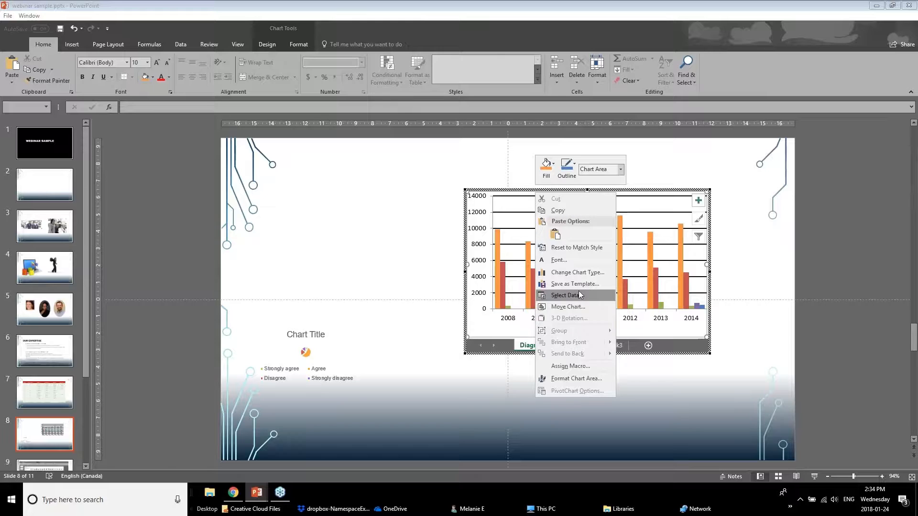
click(506, 205)
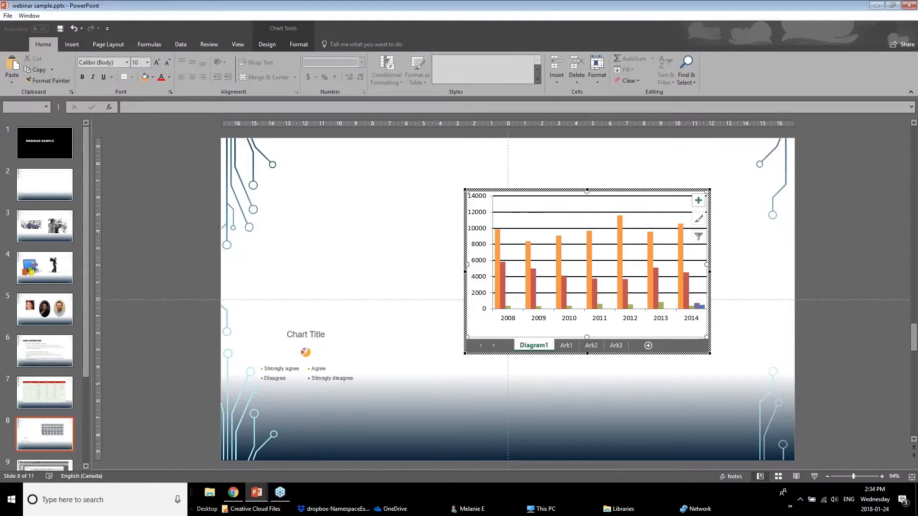
right_click(702, 221)
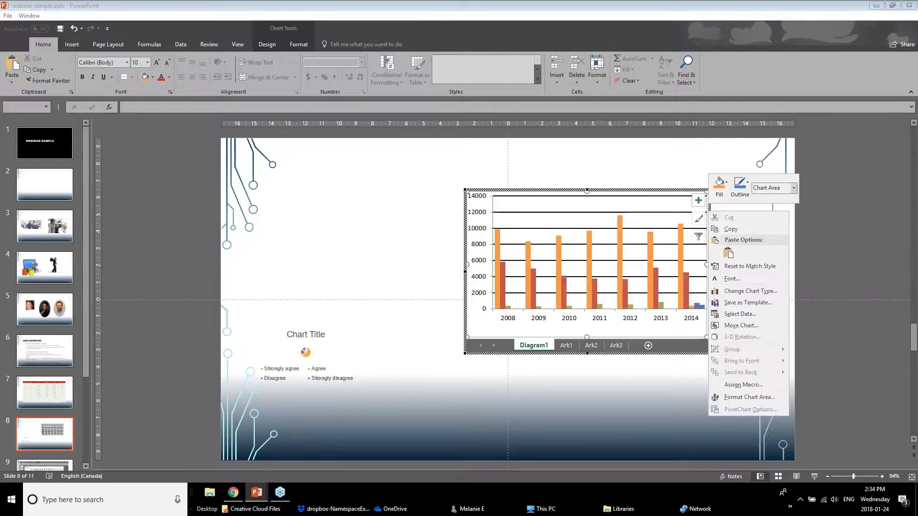
click(630, 311)
View the chart's source data on the embedded workbook sheets Ark1 and Ark3, and return to Diagram1
click(567, 345)
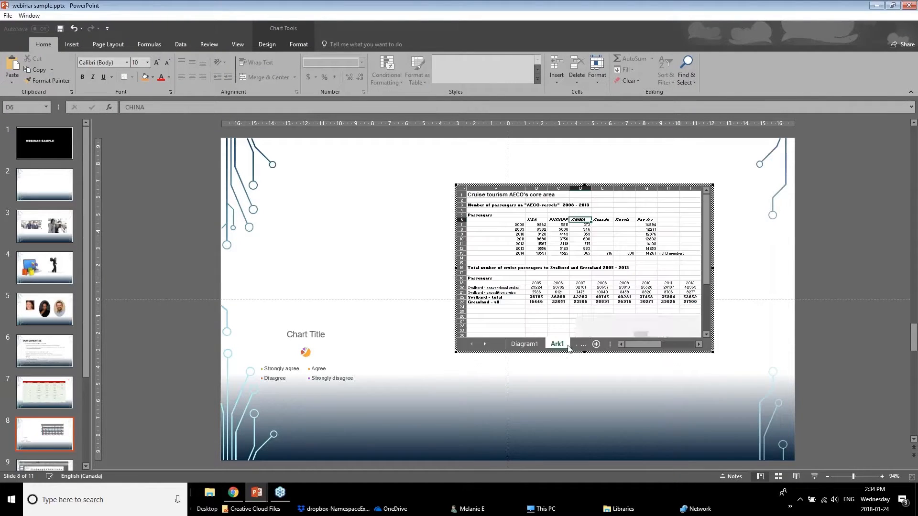
click(585, 345)
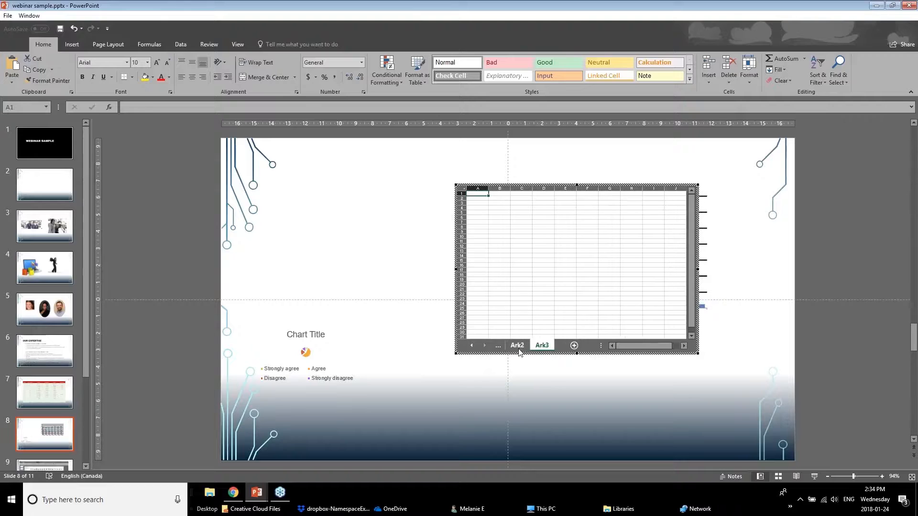
click(499, 346)
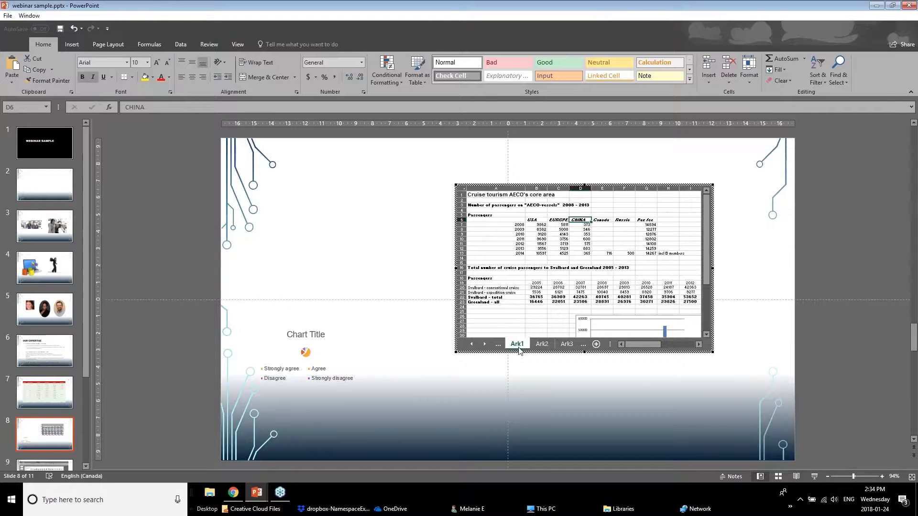
click(500, 346)
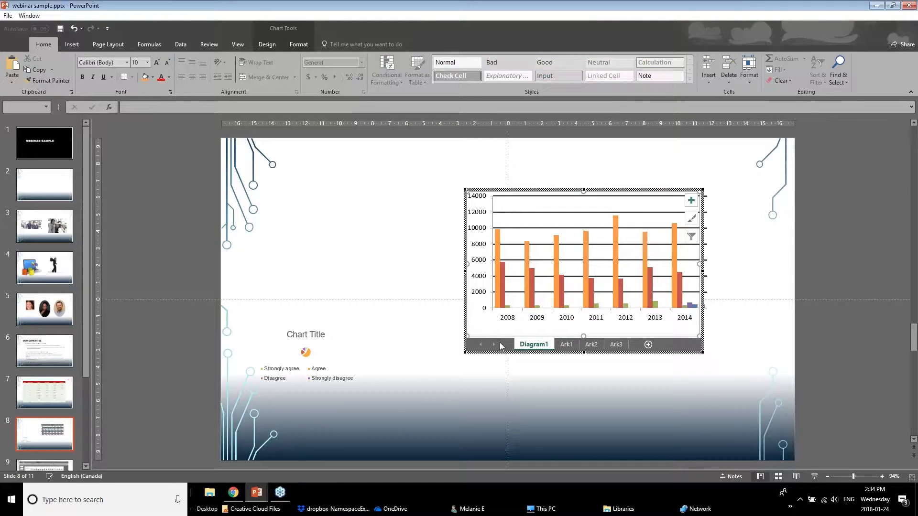
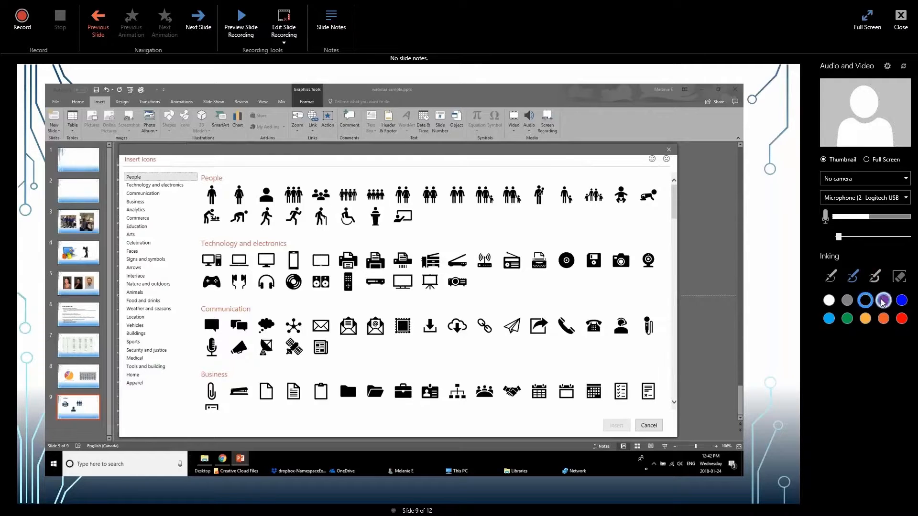
Select the thin inking pen in the slide recording view and set its ink colour to orange
click(884, 318)
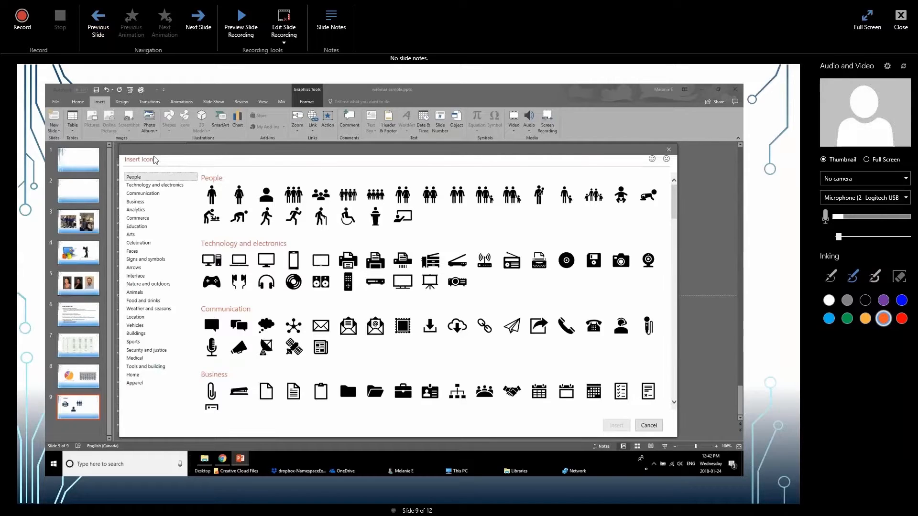
click(854, 277)
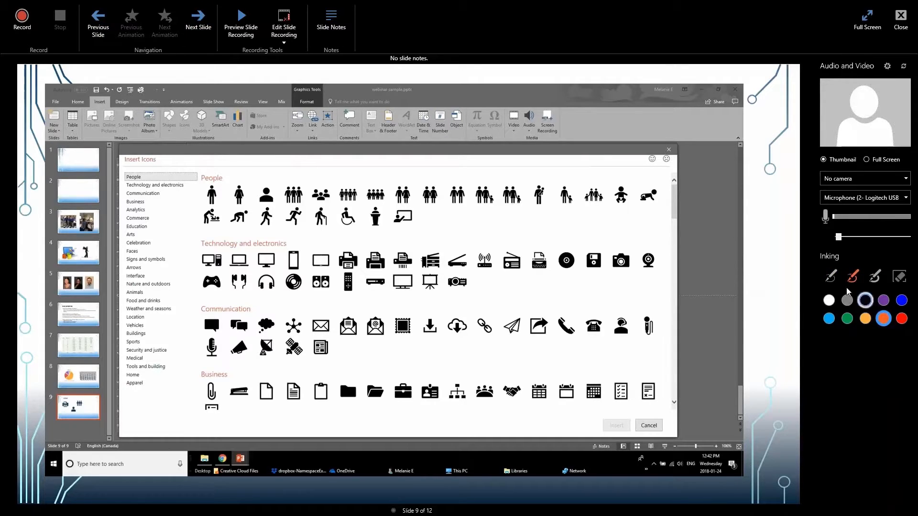
click(832, 276)
click(884, 322)
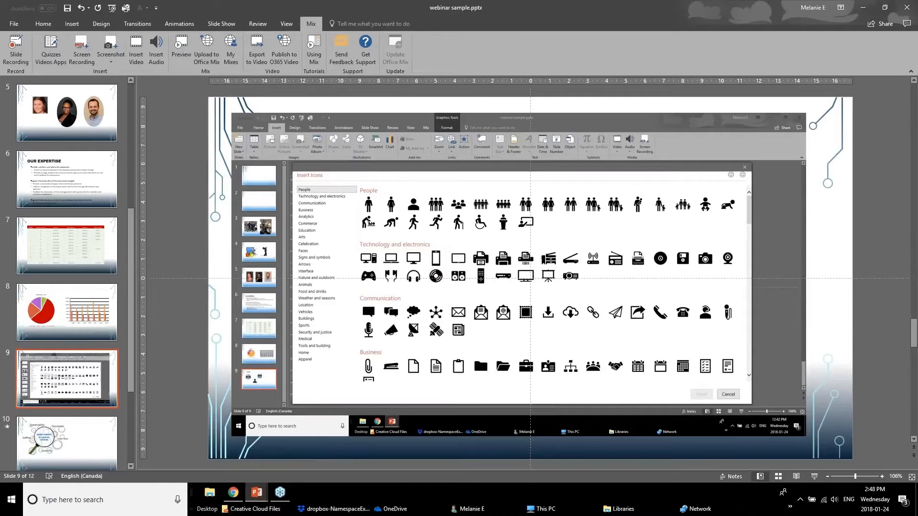
Play the slide show from the WEBINAR SAMPLE title through to the magnifying-glass slide about issues caused by lack of systems, and end it
drag(322, 470, 320, 371)
click(271, 409)
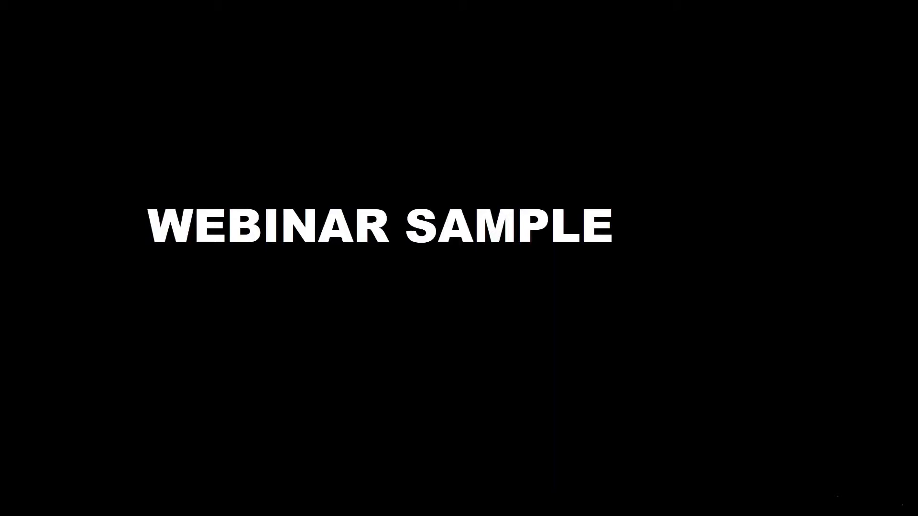
click(353, 365)
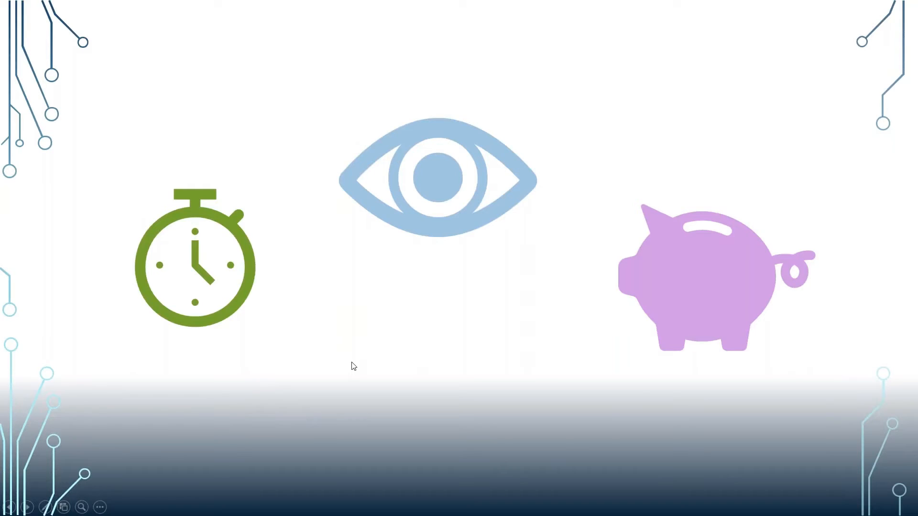
click(353, 365)
click(353, 365)
click(353, 365)
click(352, 365)
click(352, 366)
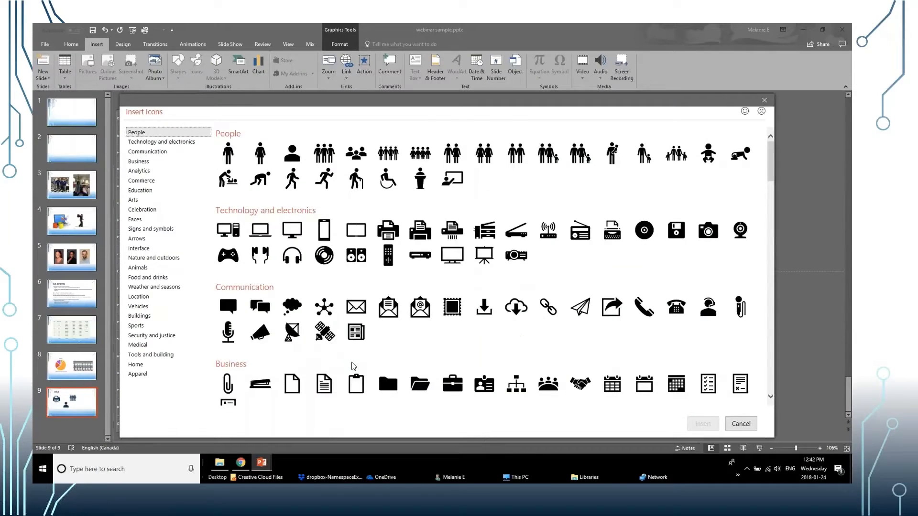
click(352, 365)
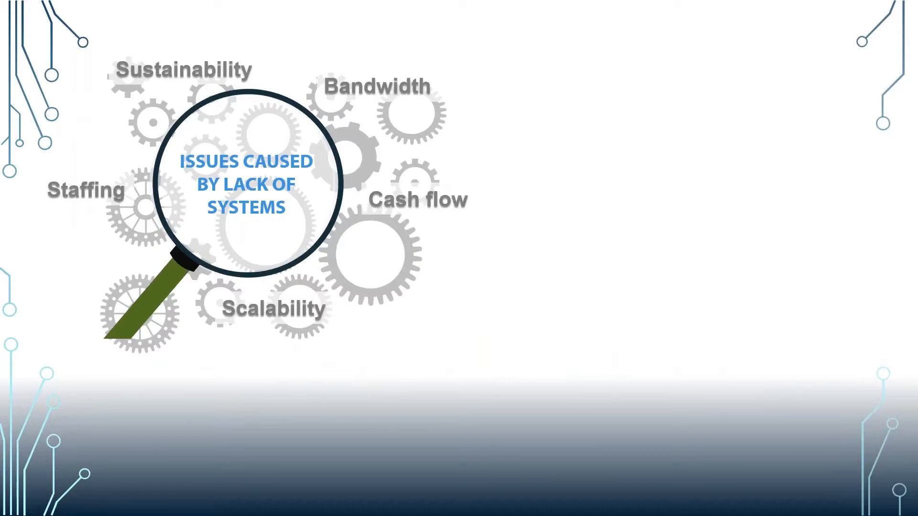
key(Escape)
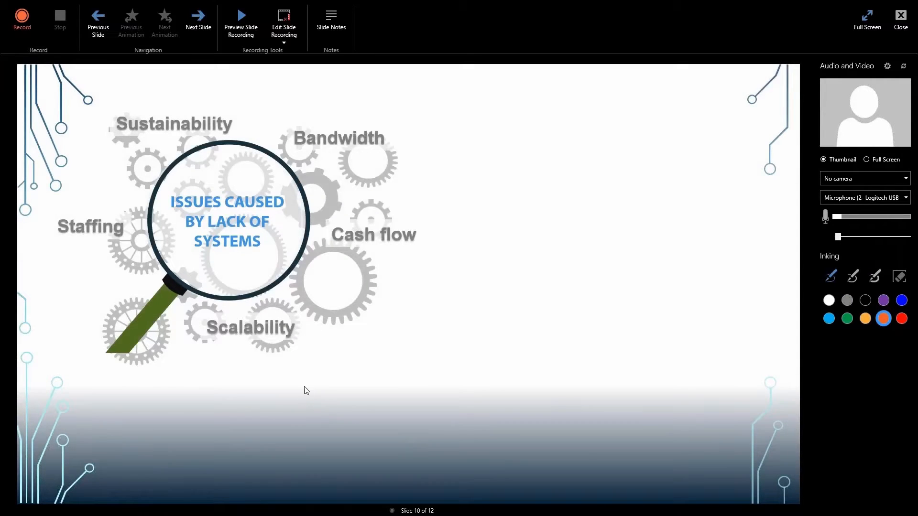
Show the slide notes in the slide recording view, leave that view, and look over the Lab Office Add-ins offered for quizzes and apps
click(331, 19)
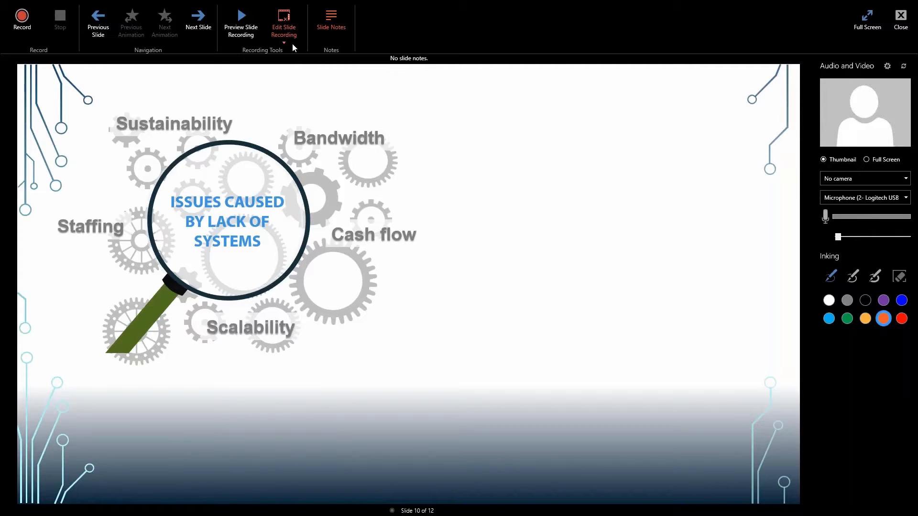
key(Escape)
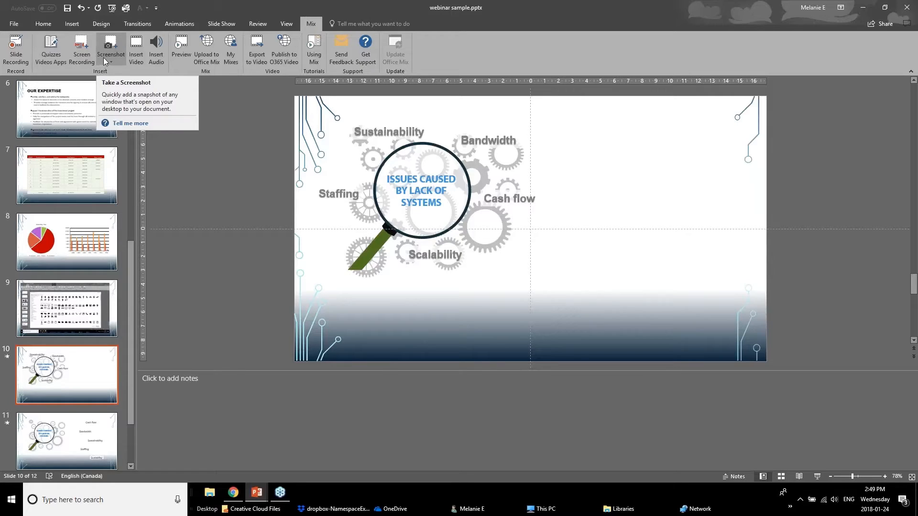
click(52, 59)
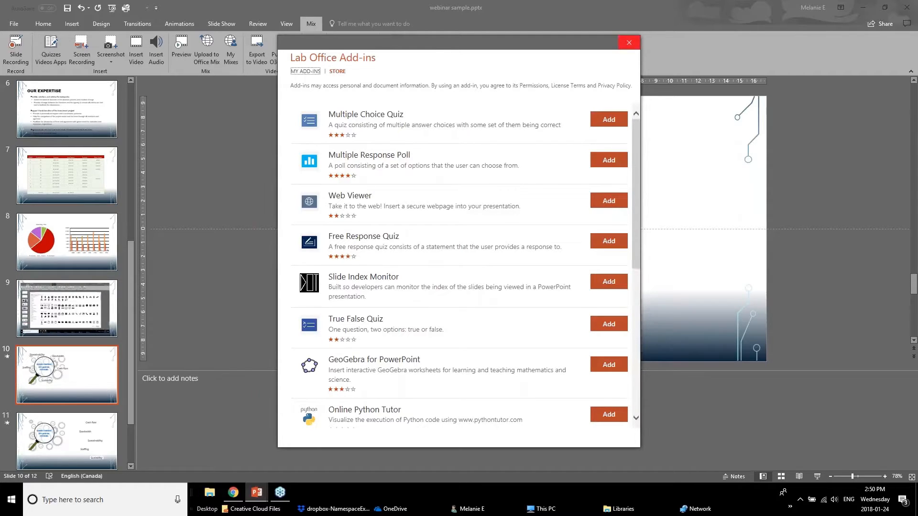
click(632, 42)
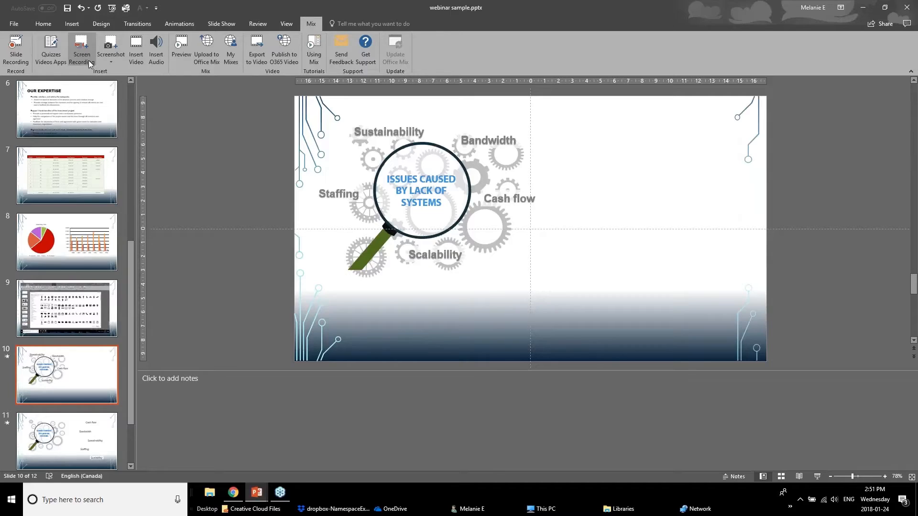
Insert a screen clipping of the New MIX Extension presentation window on slide 10, scaled to about 28.3 × 15.3 cm and moved near the slide's centre
click(111, 53)
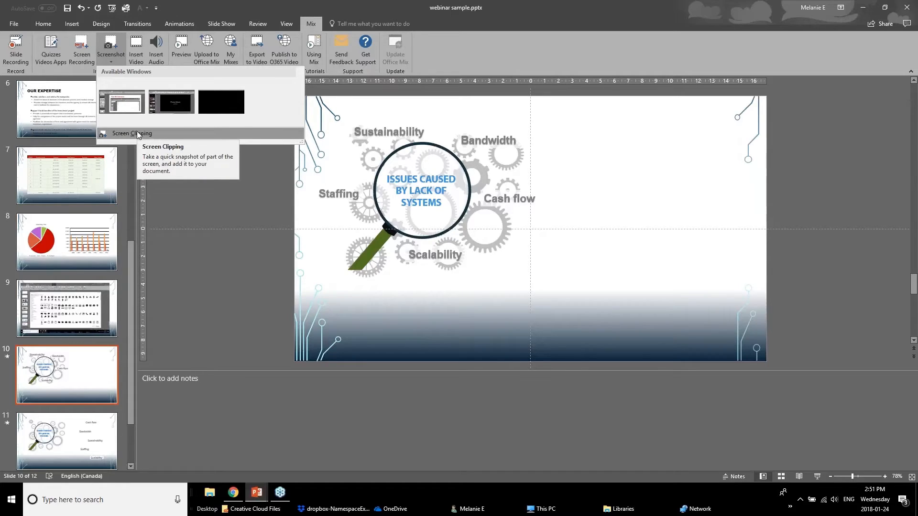
click(137, 134)
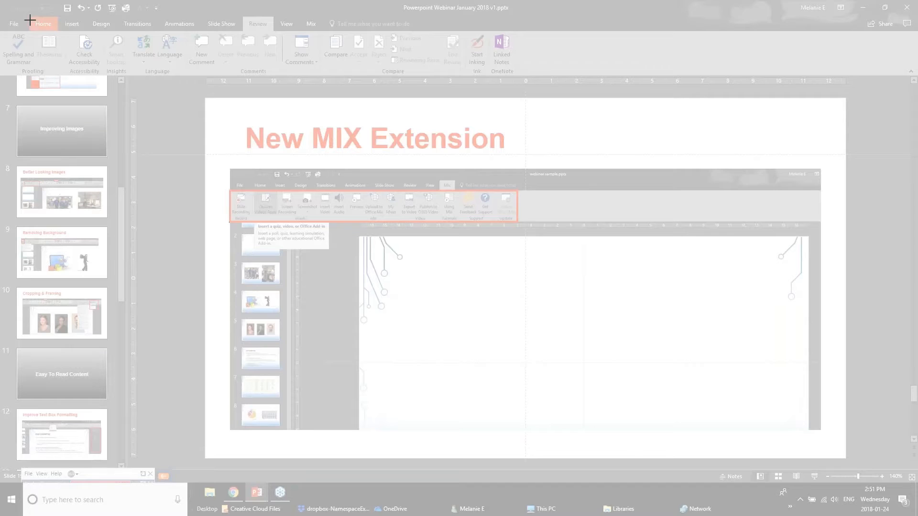
drag(23, 12, 691, 444)
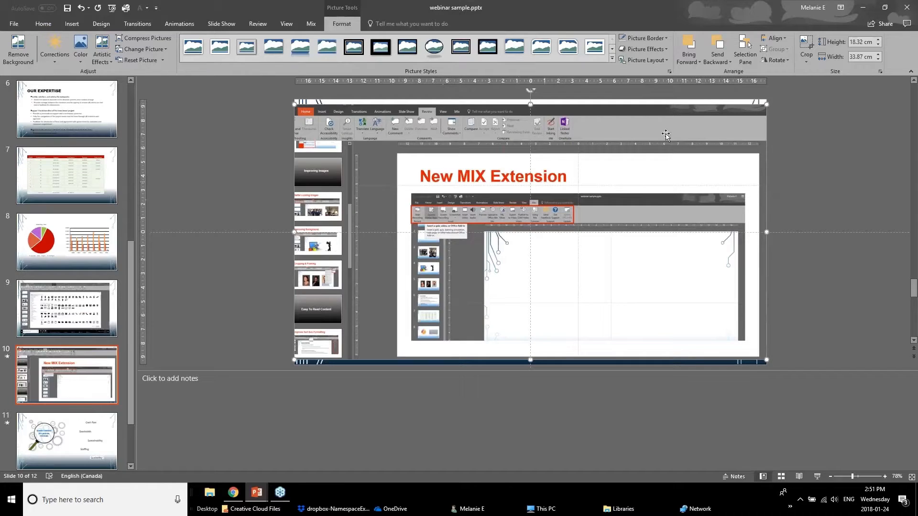
drag(767, 104, 688, 139)
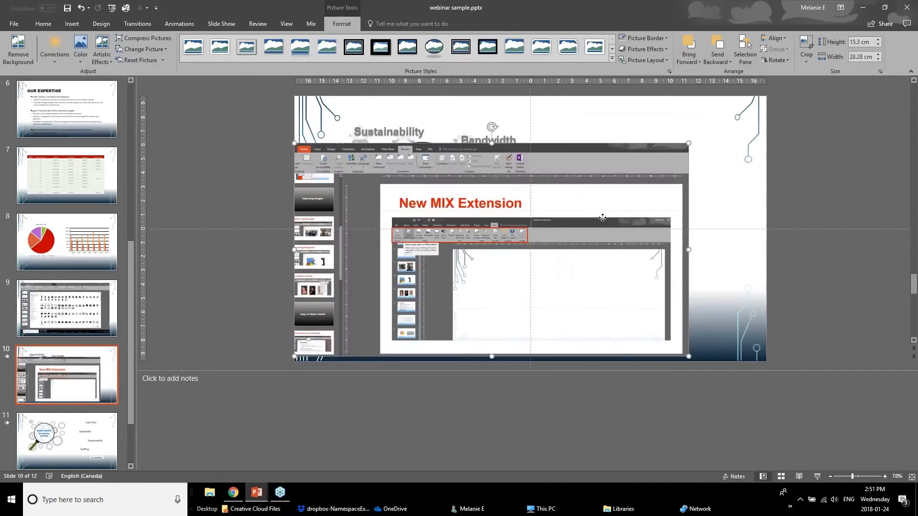
drag(571, 243, 615, 219)
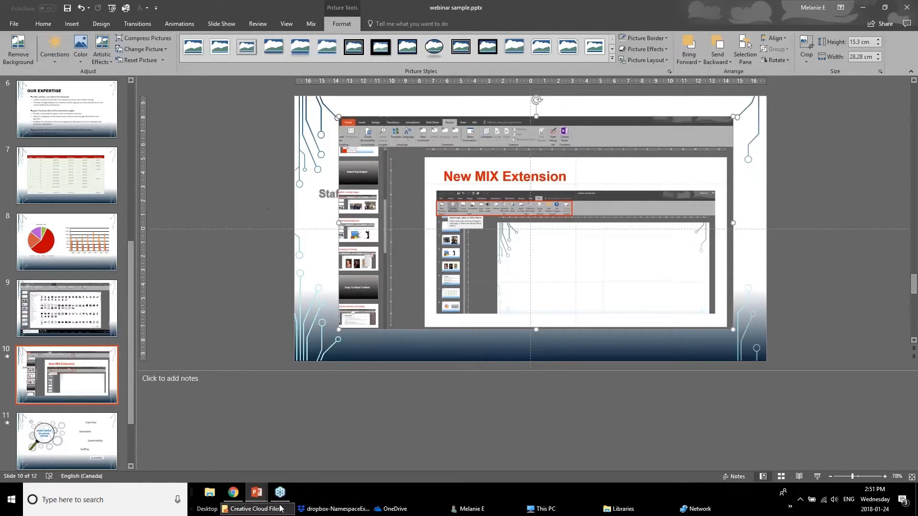
Switch to the Powerpoint Webinar January 2018 v1.pptx presentation and display slide 20, Zoom Feature
click(257, 493)
click(168, 449)
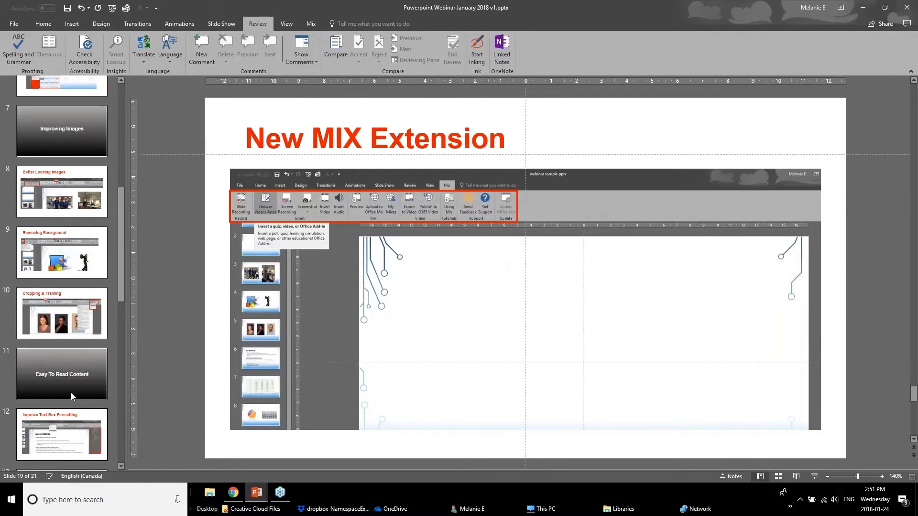
scroll(66, 370, down, 5)
click(66, 370)
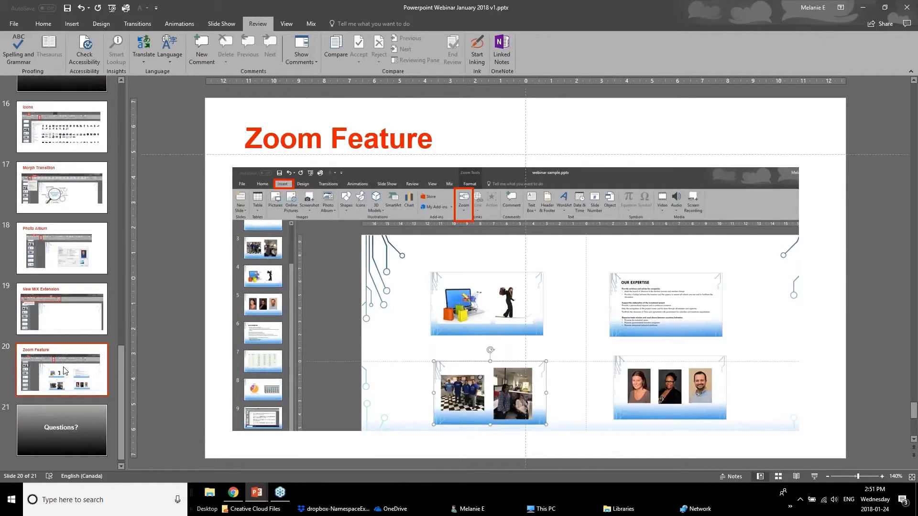